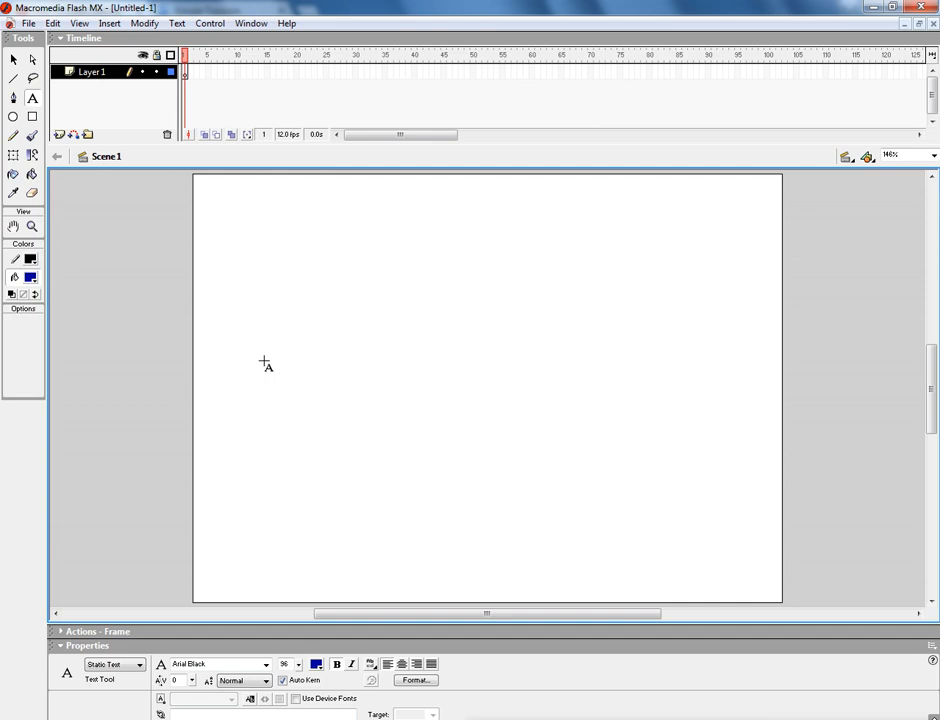
Add the static text "AB" in blue Arial Black on the stage
{"action": "type", "text": "a"}
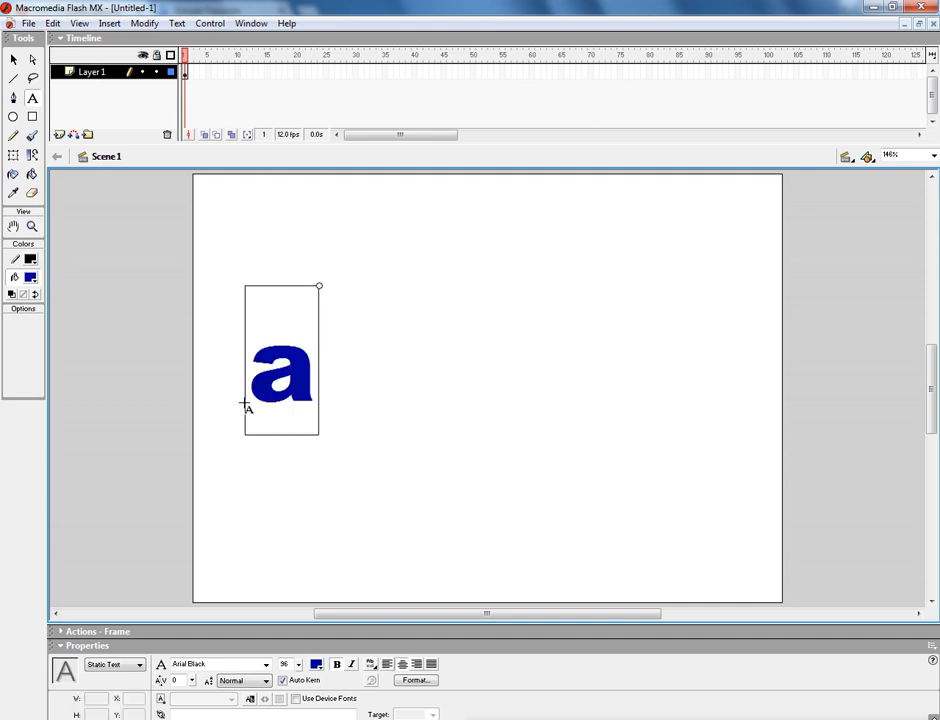
{"action": "key", "text": "BackSpace"}
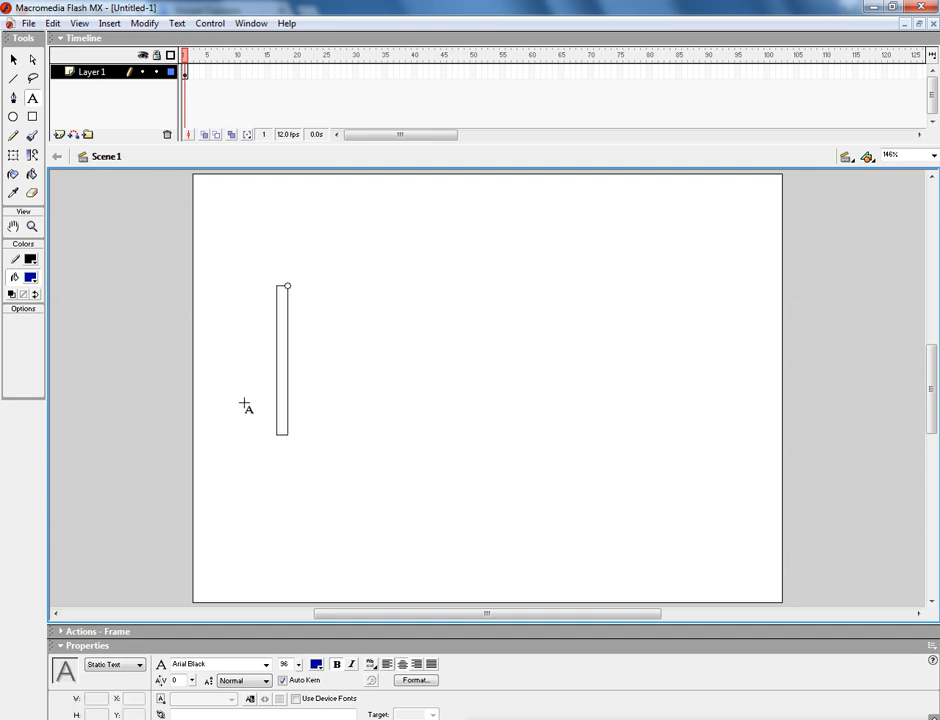
{"action": "type", "text": "AB"}
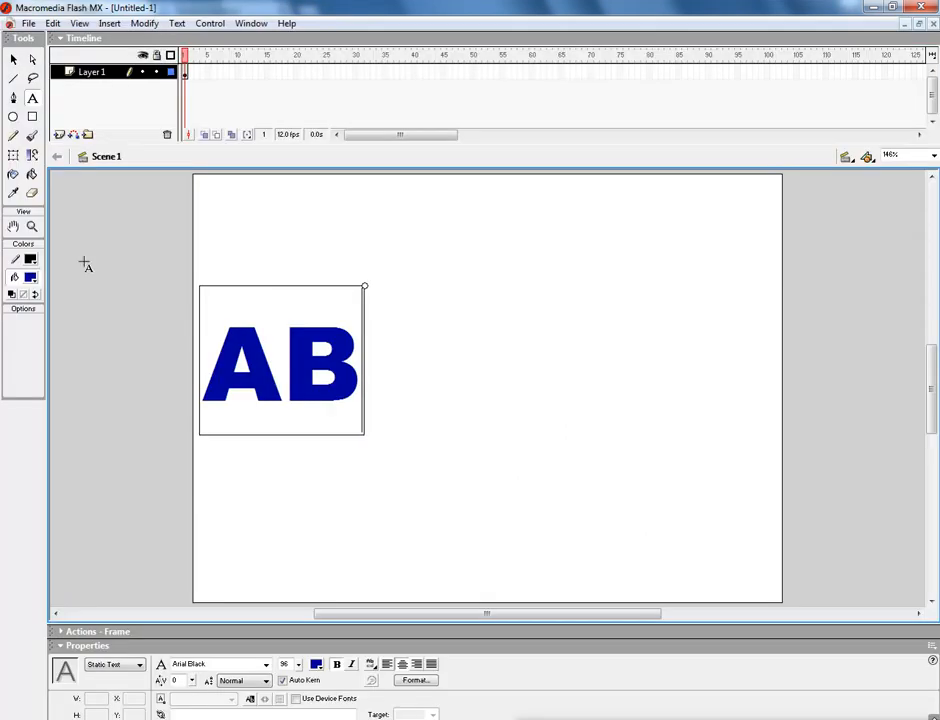
Enlarge the AB text with Free Transform to about 795 by 756 pixels so the letters extend past the stage edges
{"action": "left_click", "coordinate": [13, 155]}
{"action": "left_click", "coordinate": [282, 360]}
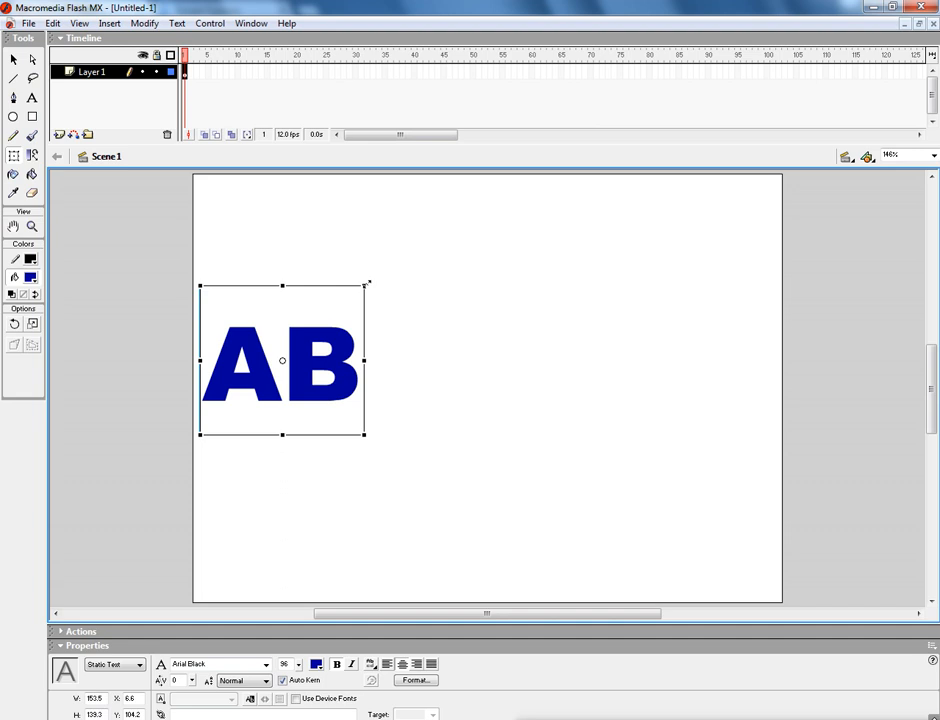
{"action": "left_click_drag", "start_coordinate": [366, 285], "coordinate": [816, 130]}
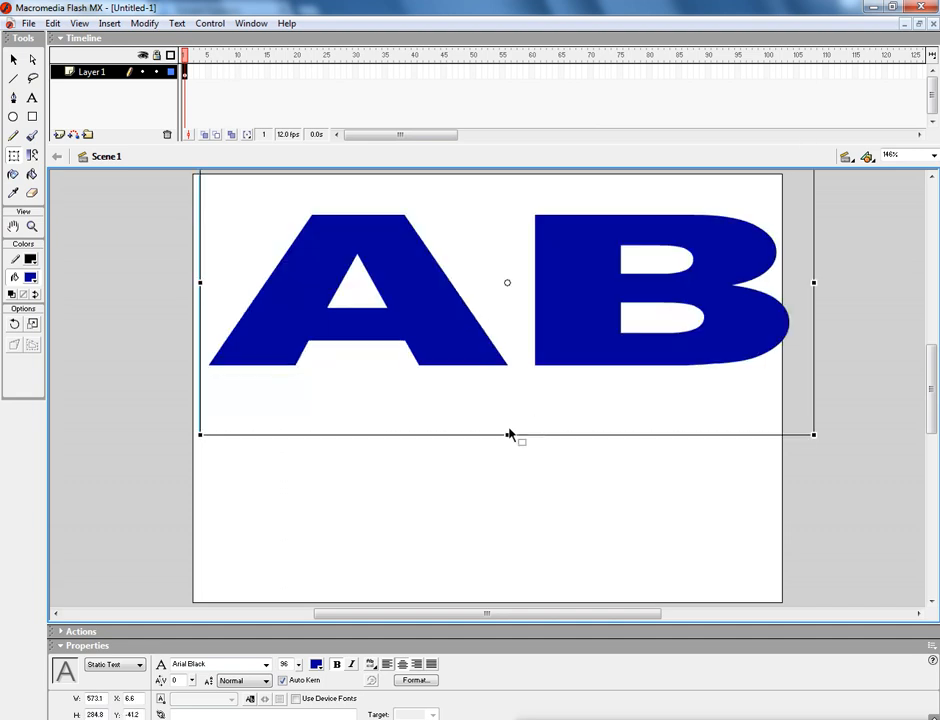
{"action": "left_click_drag", "start_coordinate": [507, 434], "coordinate": [500, 595]}
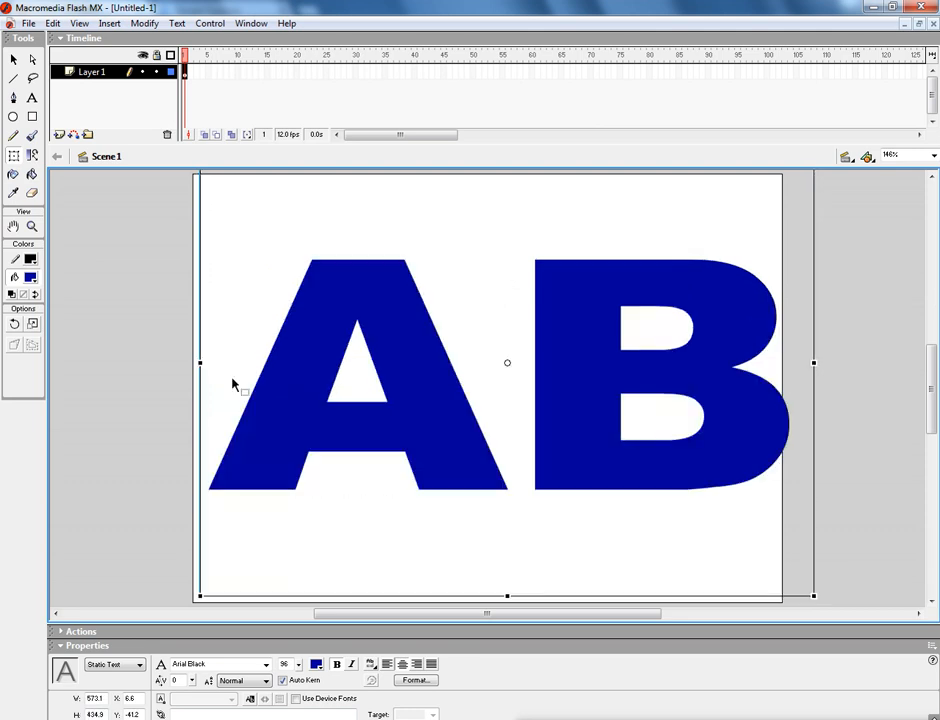
{"action": "left_click_drag", "start_coordinate": [200, 362], "coordinate": [187, 362]}
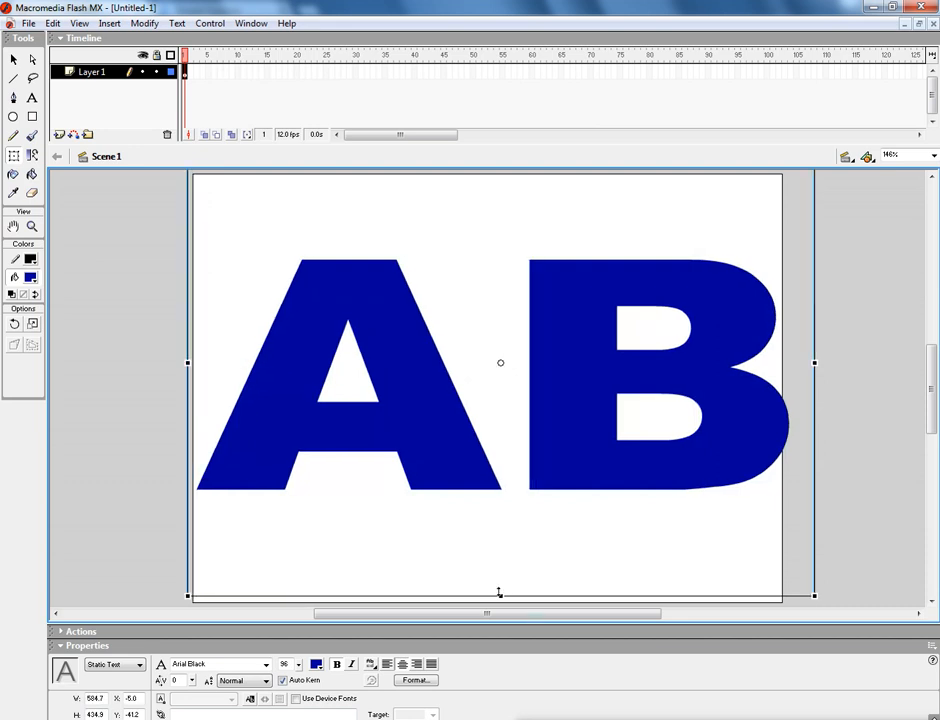
{"action": "left_click_drag", "start_coordinate": [499, 593], "coordinate": [499, 610]}
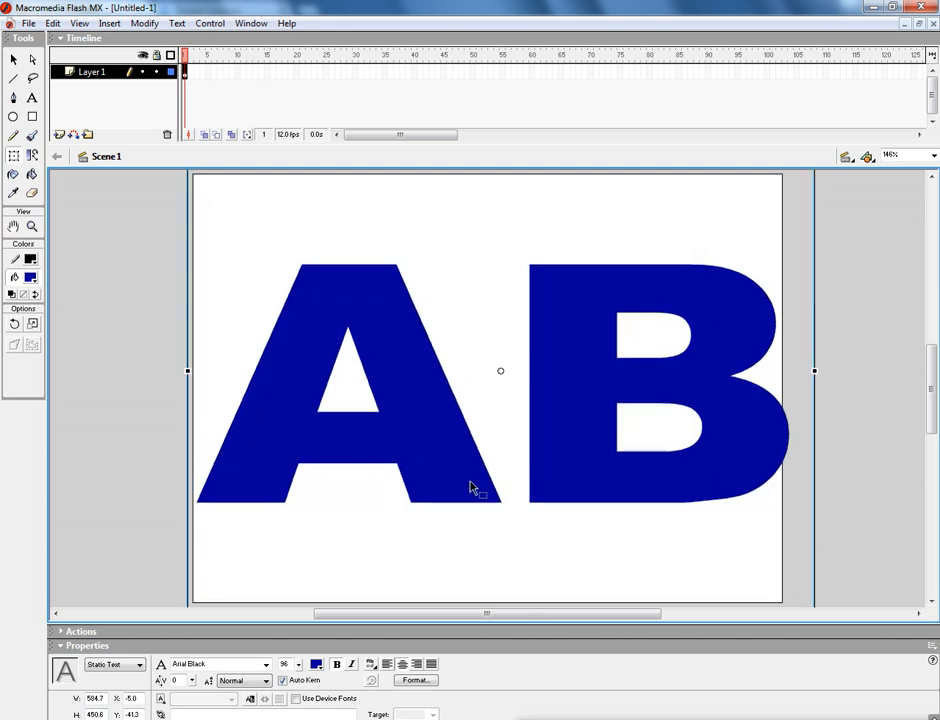
{"action": "scroll", "coordinate": [502, 286], "scroll_direction": "up", "scroll_amount": 3}
{"action": "scroll", "coordinate": [503, 330], "scroll_direction": "down", "scroll_amount": 2}
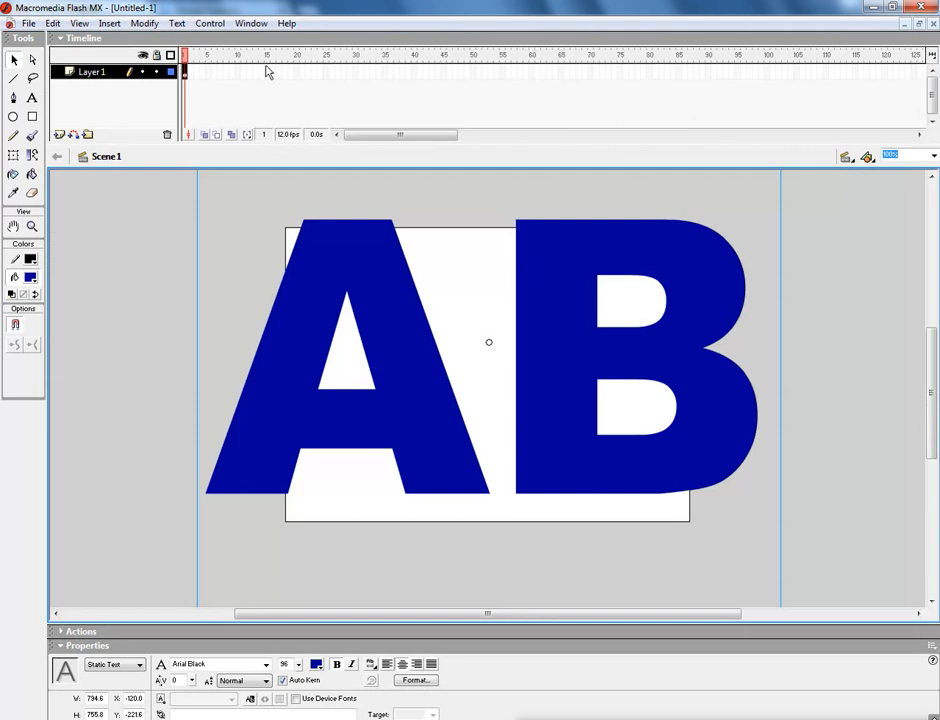
Insert a keyframe at frame 5 of Layer 1 and recolour the AB text reddish brown
{"action": "left_click", "coordinate": [209, 73]}
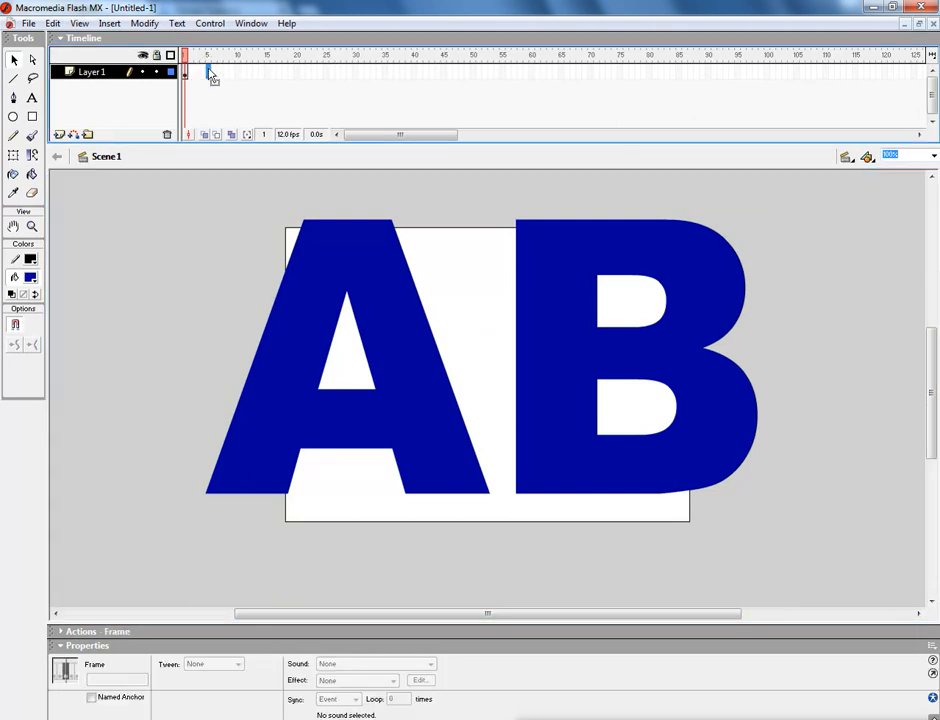
{"action": "key", "text": "F6"}
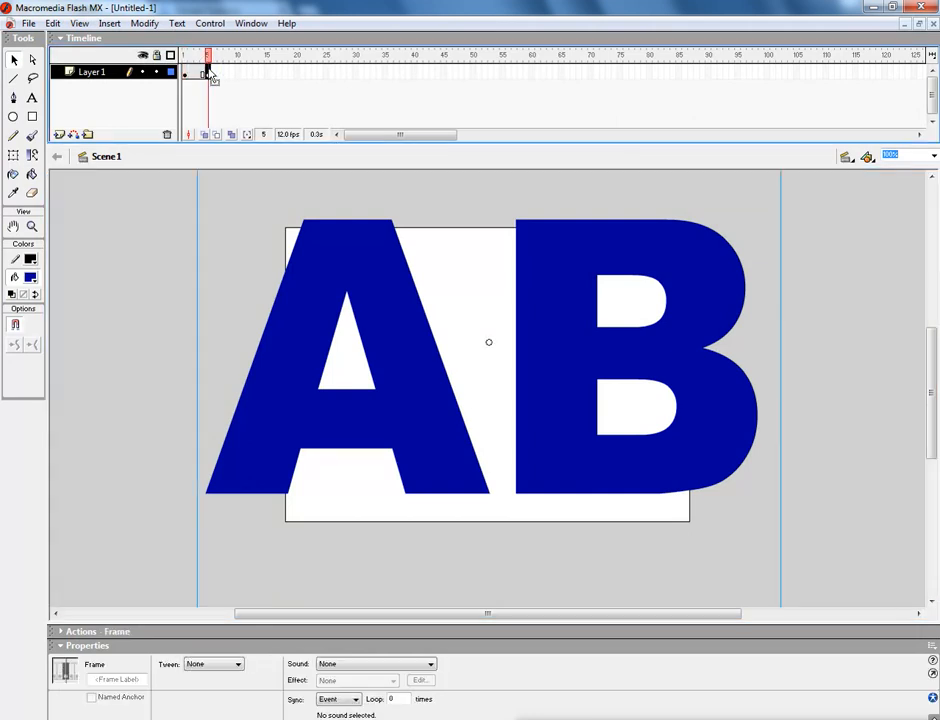
{"action": "left_click", "coordinate": [32, 279]}
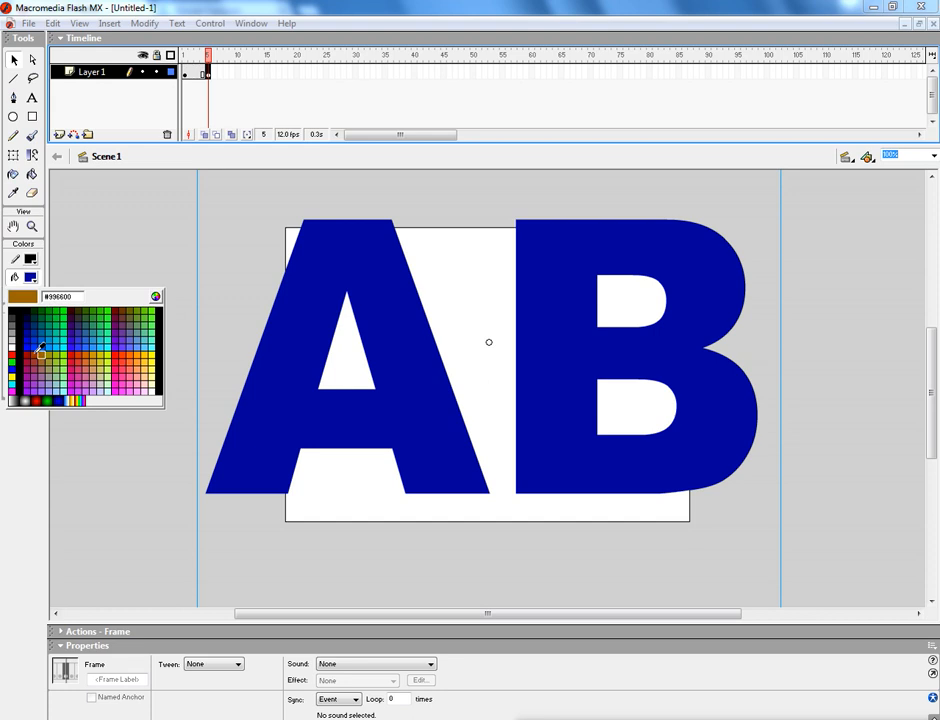
{"action": "left_click", "coordinate": [33, 356]}
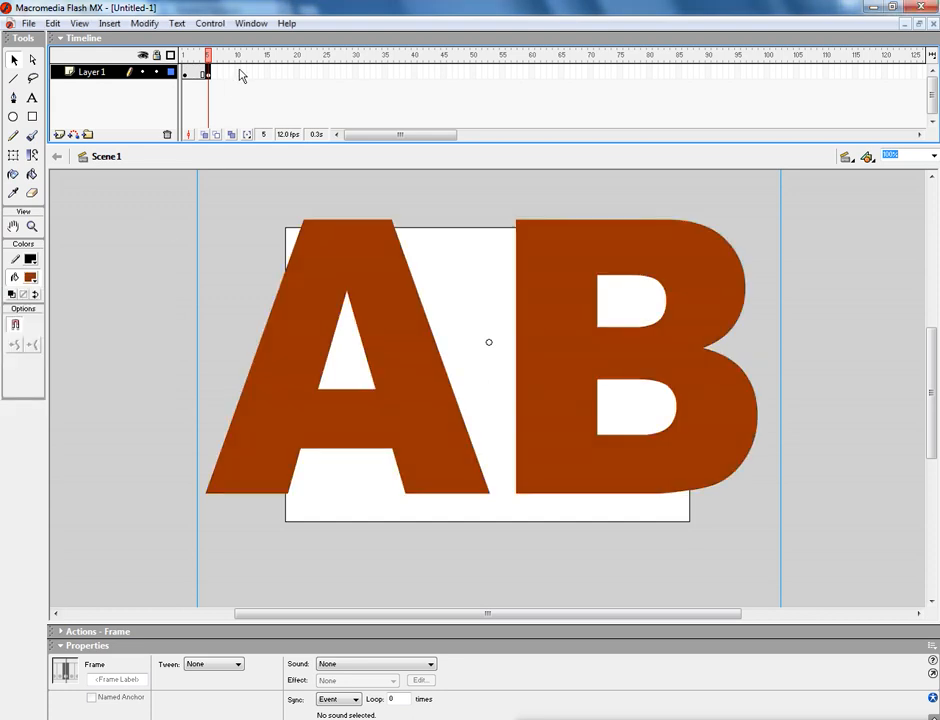
Insert a keyframe at frame 10 and break the AB text apart into separate letters
{"action": "left_click", "coordinate": [239, 74]}
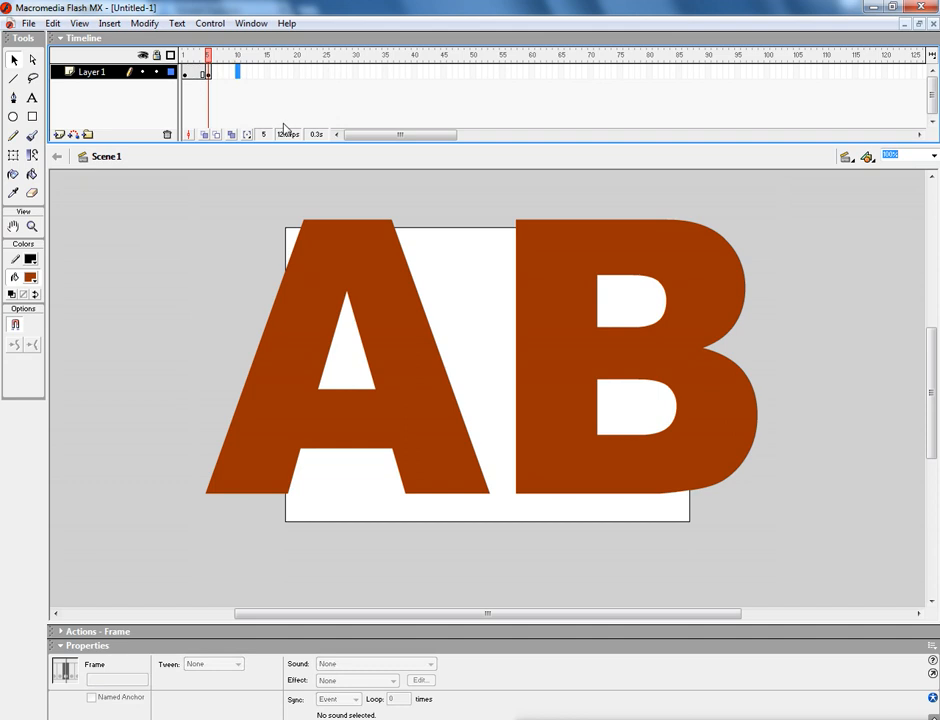
{"action": "key", "text": "F6"}
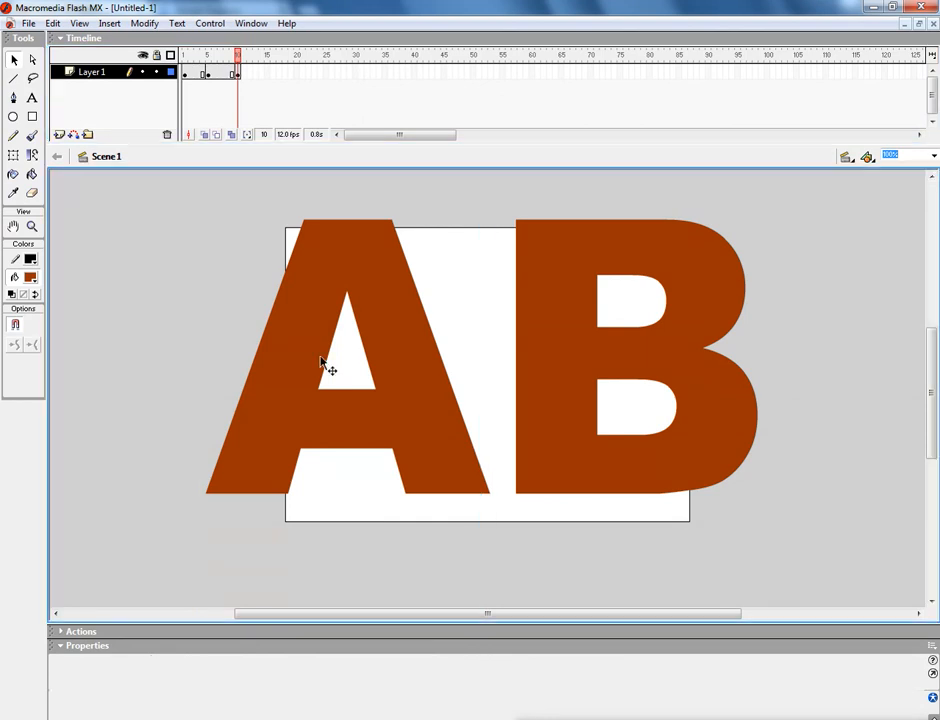
{"action": "left_click", "coordinate": [322, 362]}
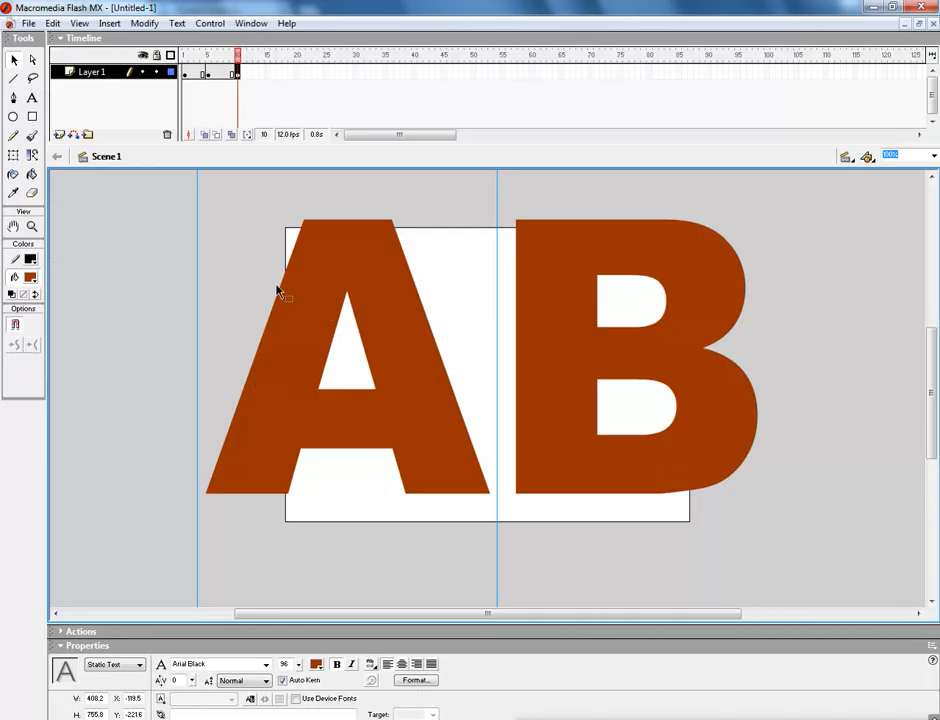
Recolour the letter A at frame 10, trying yellow first and settling on red
{"action": "left_click", "coordinate": [30, 278]}
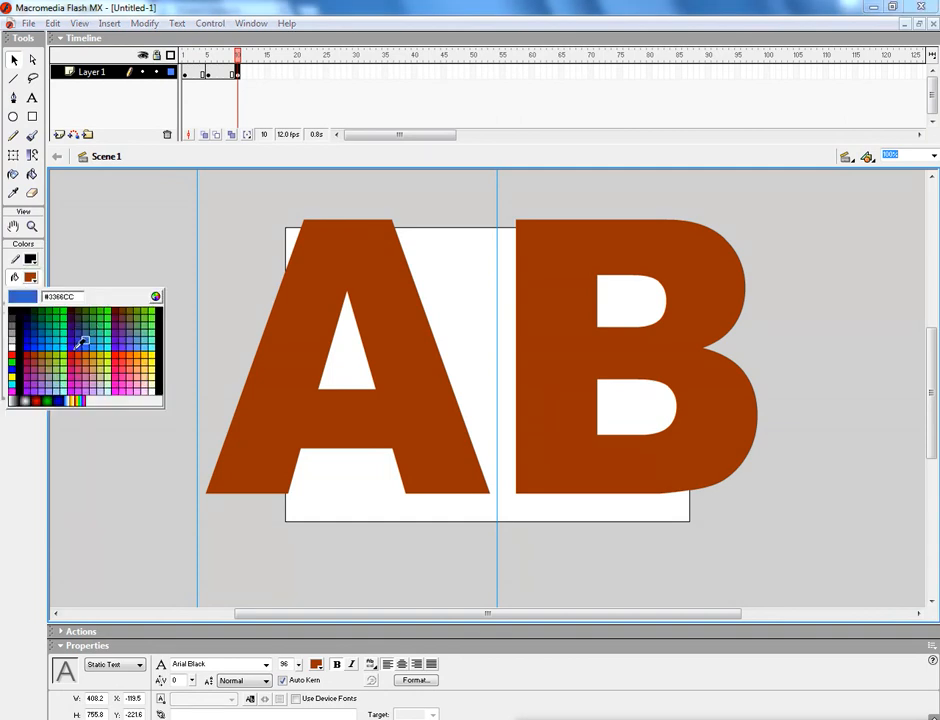
{"action": "left_click", "coordinate": [15, 385]}
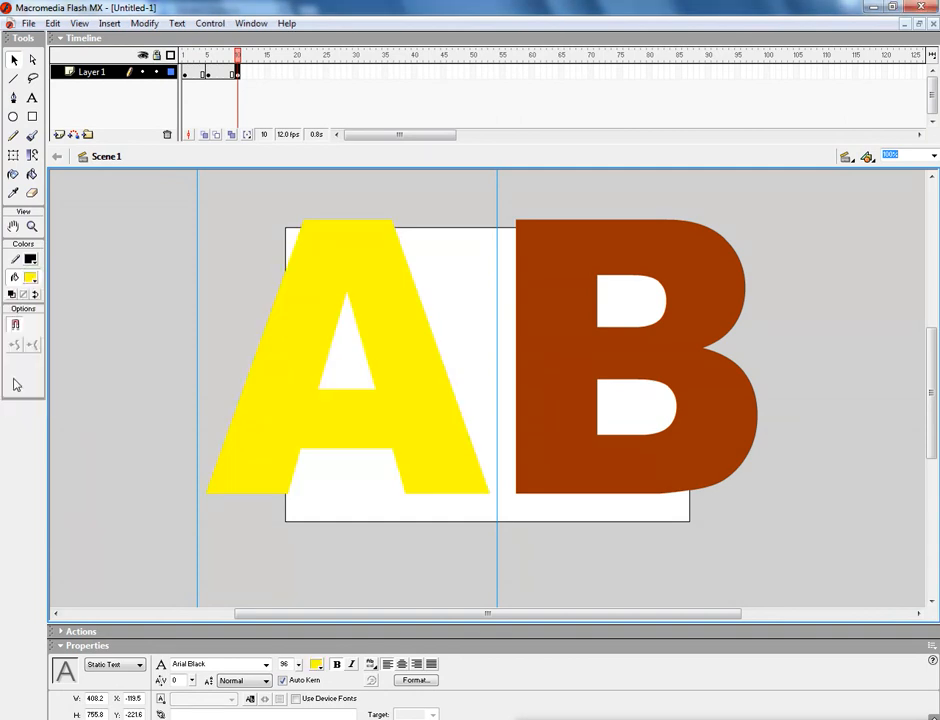
{"action": "left_click", "coordinate": [35, 286]}
{"action": "left_click", "coordinate": [72, 355]}
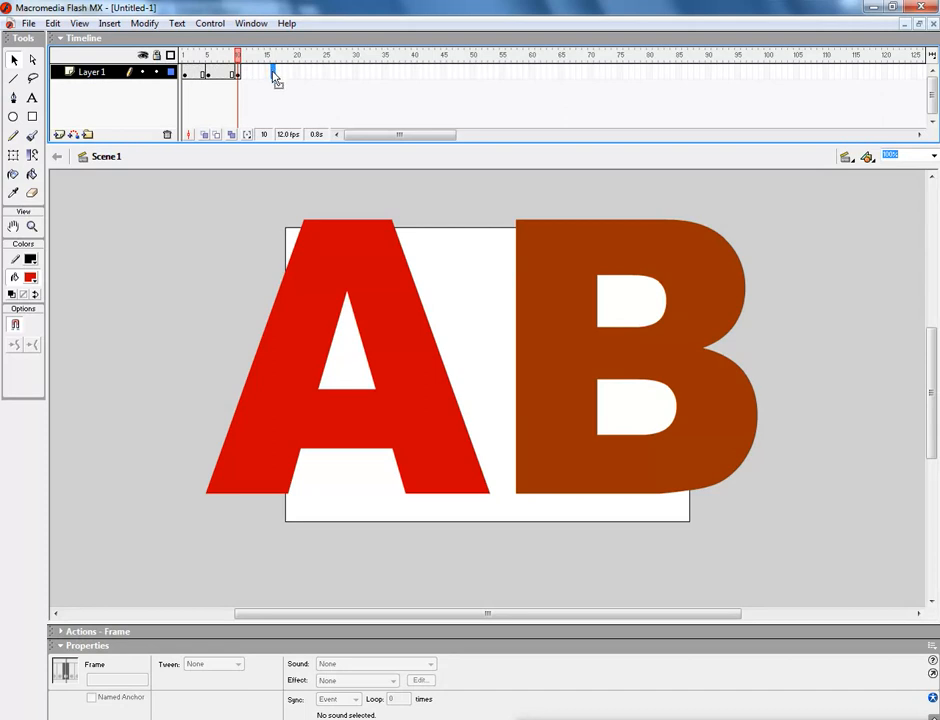
Insert a keyframe at frame 16 and recolour the letter B violet
{"action": "key", "text": "F6"}
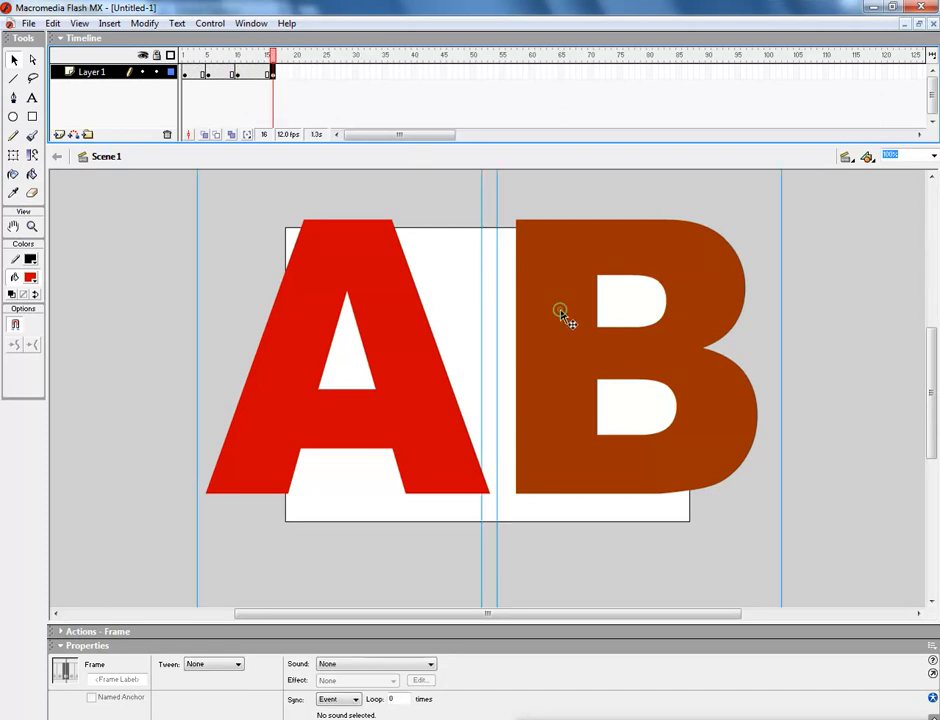
{"action": "left_click", "coordinate": [871, 360]}
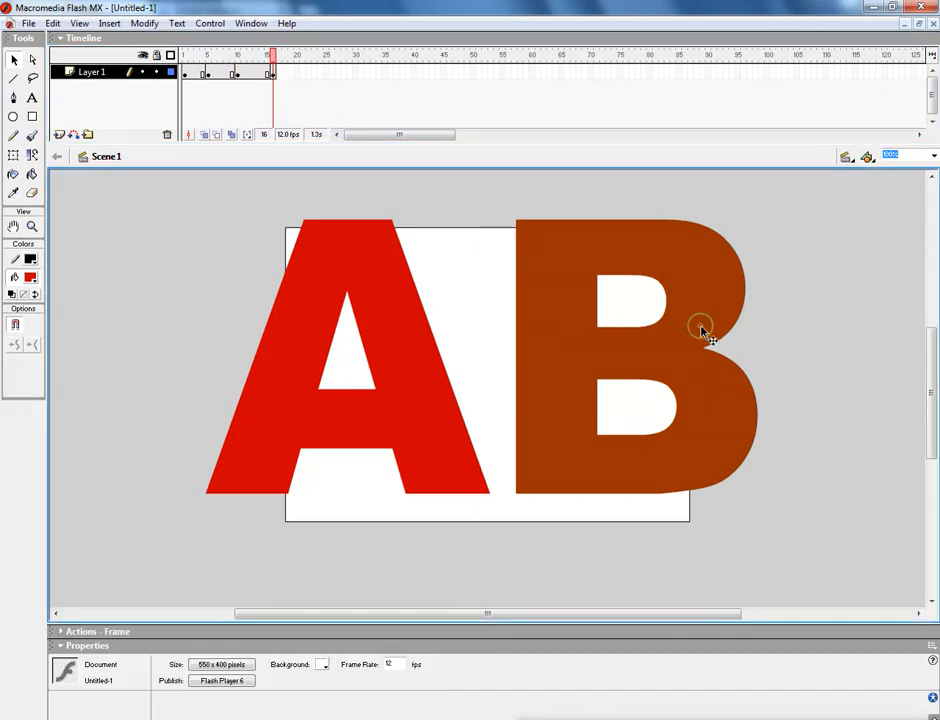
{"action": "left_click", "coordinate": [702, 330]}
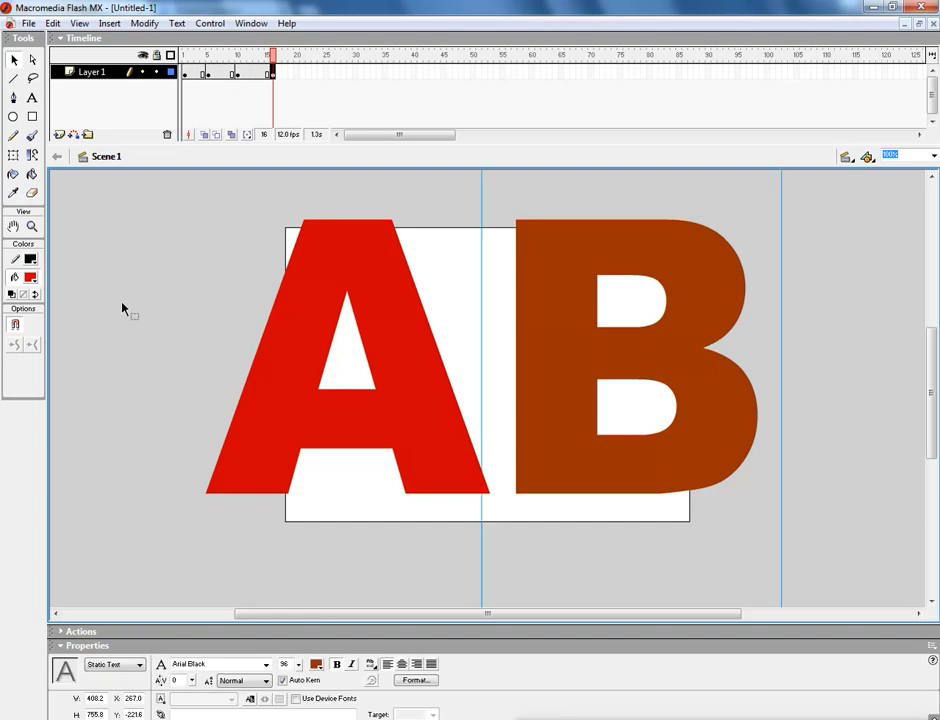
{"action": "left_click", "coordinate": [31, 278]}
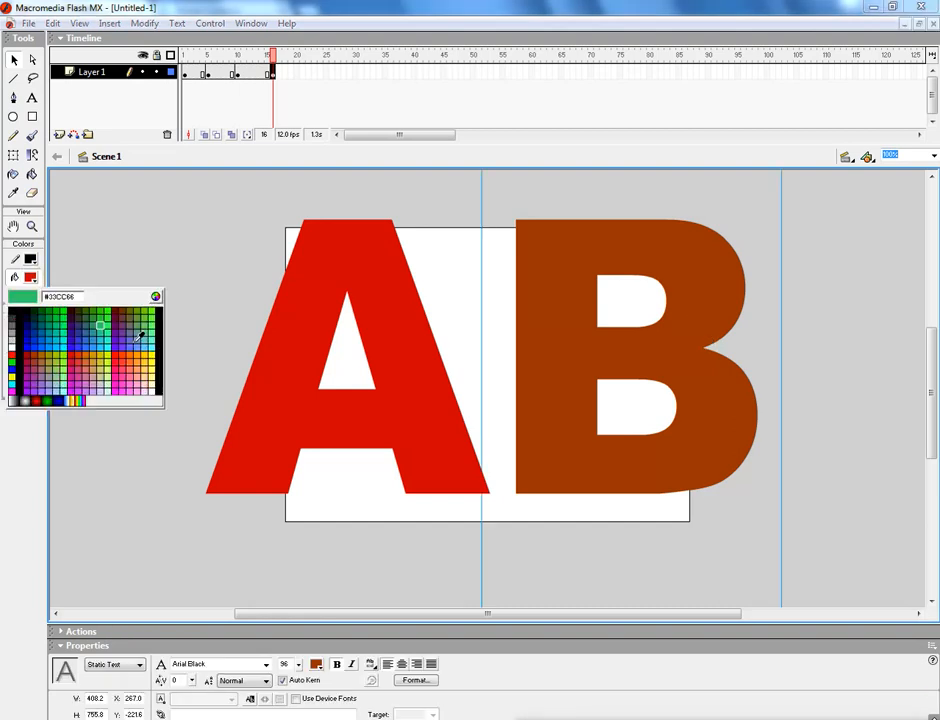
{"action": "left_click", "coordinate": [140, 337]}
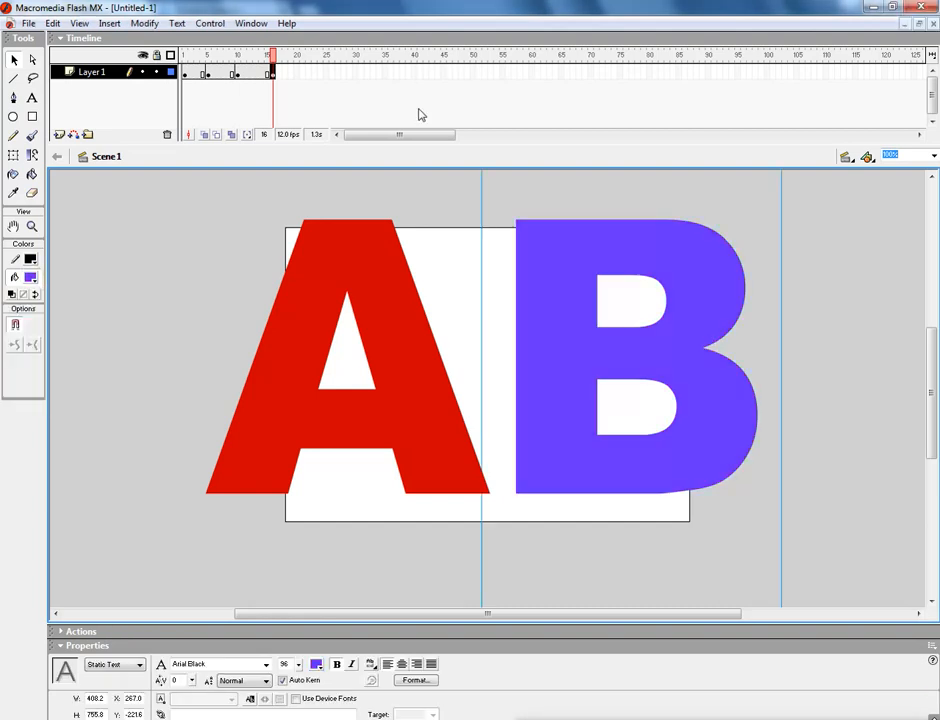
Insert a keyframe at frame 25 and recolour the letter A dark magenta
{"action": "left_click", "coordinate": [324, 74]}
{"action": "key", "text": "F6"}
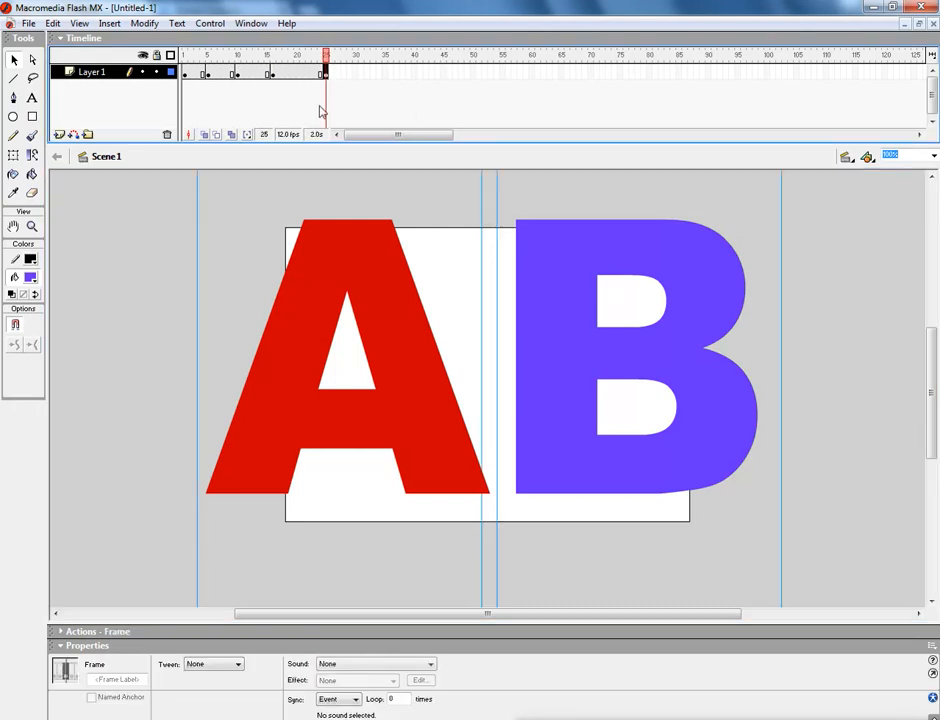
{"action": "left_click", "coordinate": [212, 342]}
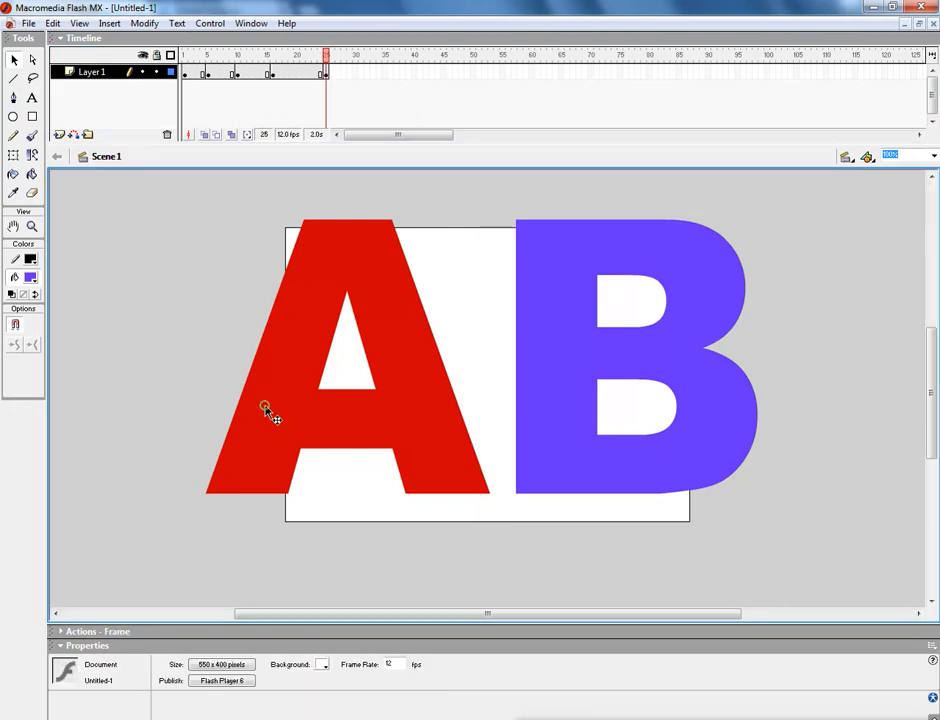
{"action": "left_click", "coordinate": [266, 409]}
{"action": "left_click", "coordinate": [31, 279]}
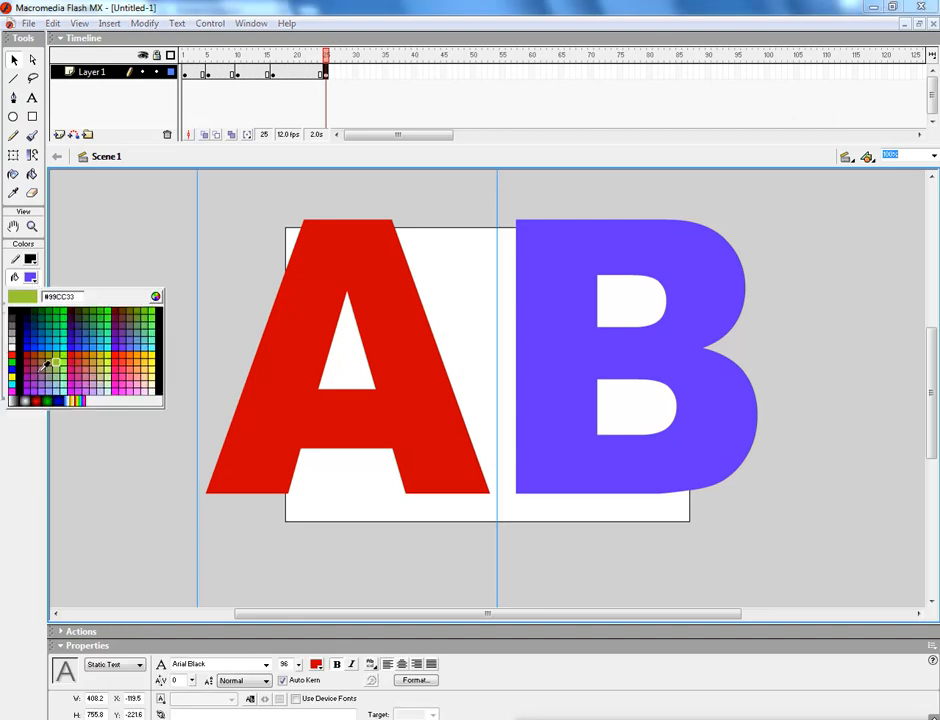
{"action": "left_click", "coordinate": [29, 368]}
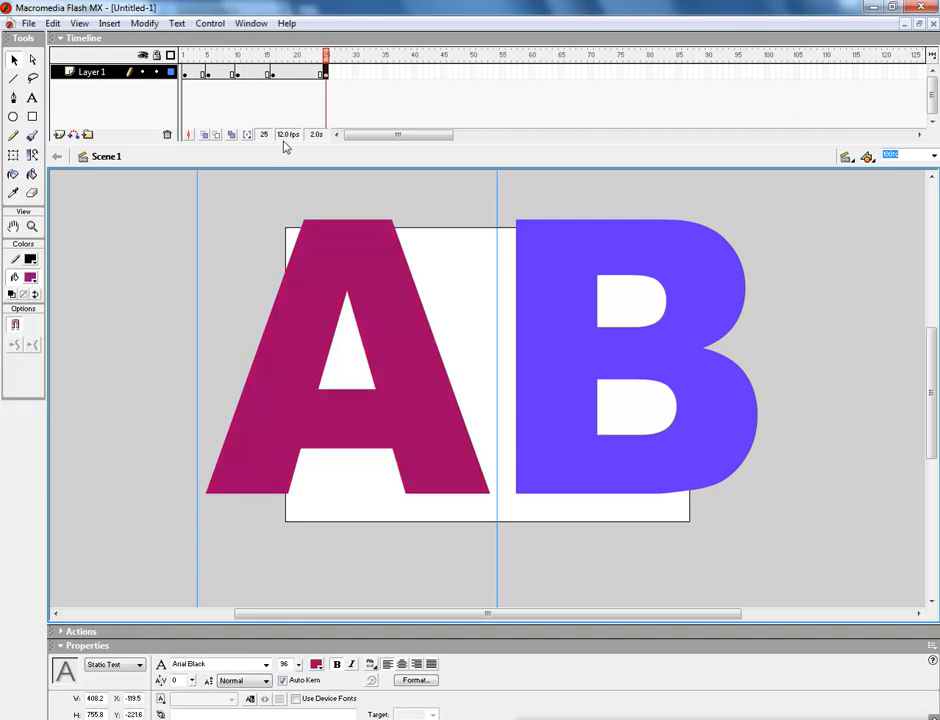
Insert a keyframe at frame 33 of Layer 1
{"action": "left_click", "coordinate": [374, 73]}
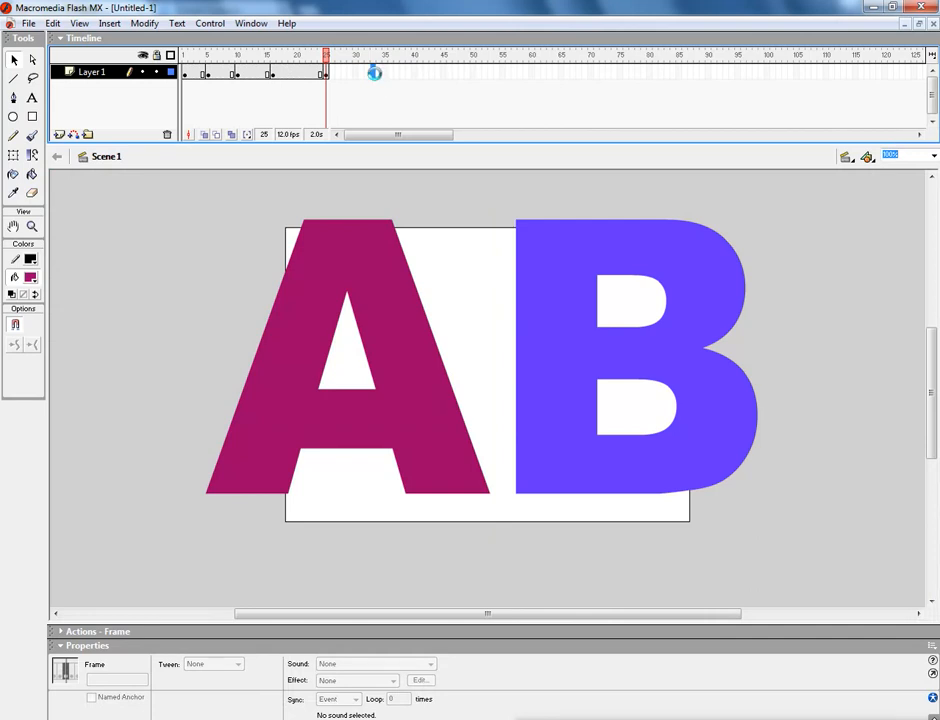
{"action": "left_click", "coordinate": [374, 73]}
{"action": "key", "text": "F6"}
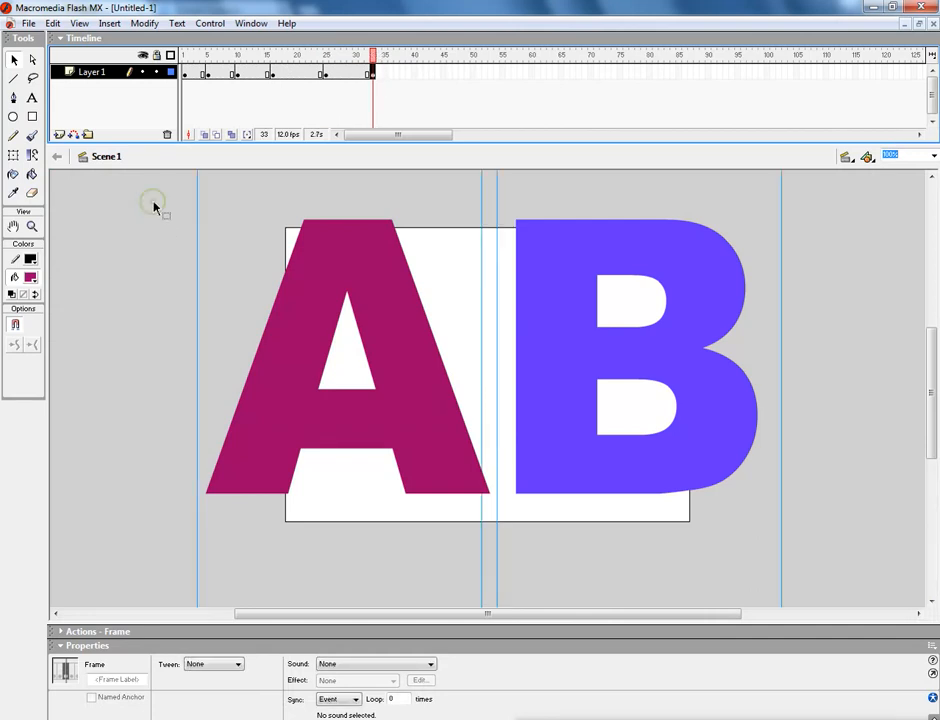
Break both letters apart into shapes at frame 33 and fill them with the blue-to-black radial gradient
{"action": "left_click", "coordinate": [153, 205]}
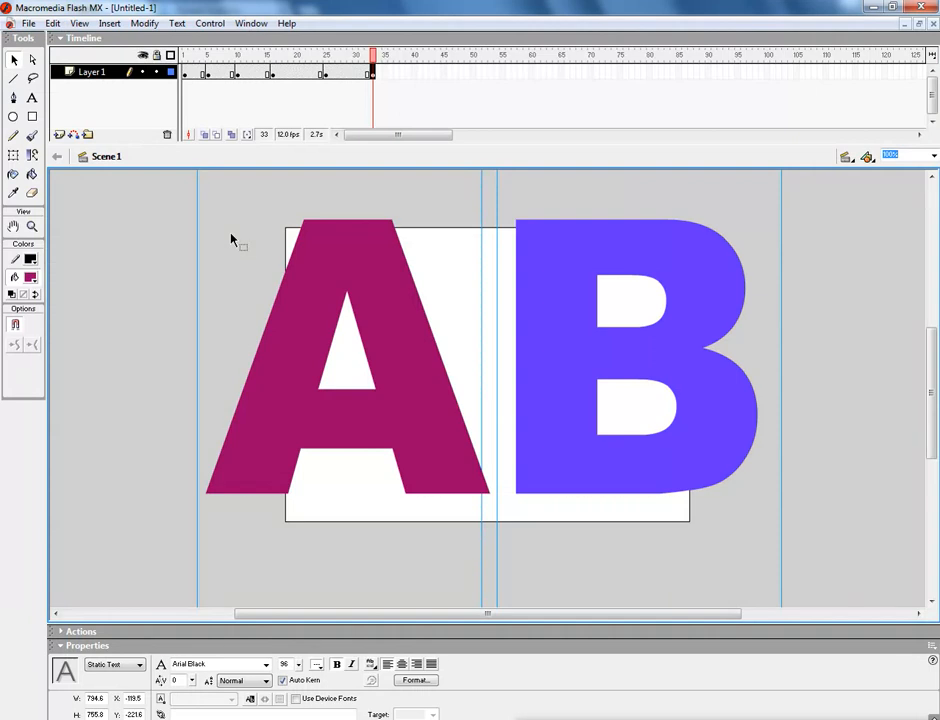
{"action": "key", "text": "ctrl+b"}
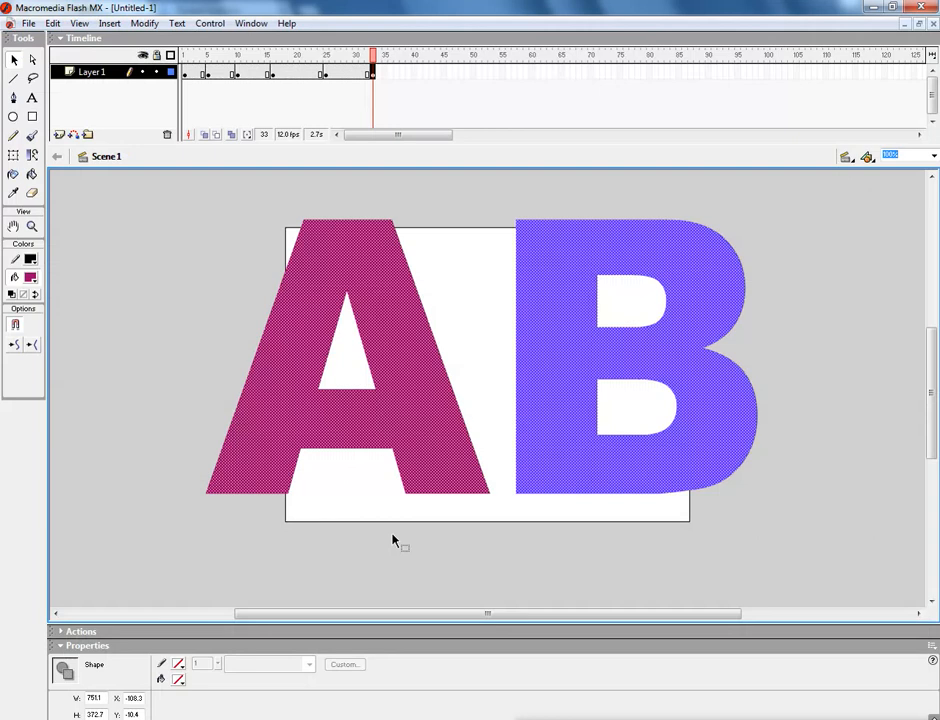
{"action": "left_click", "coordinate": [32, 278]}
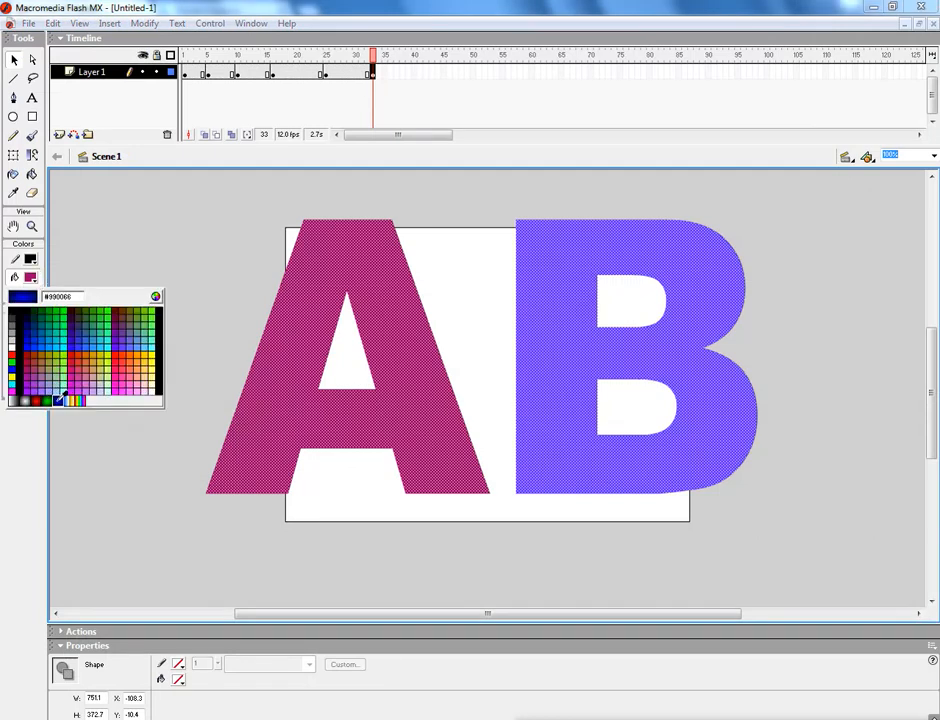
{"action": "left_click", "coordinate": [58, 401]}
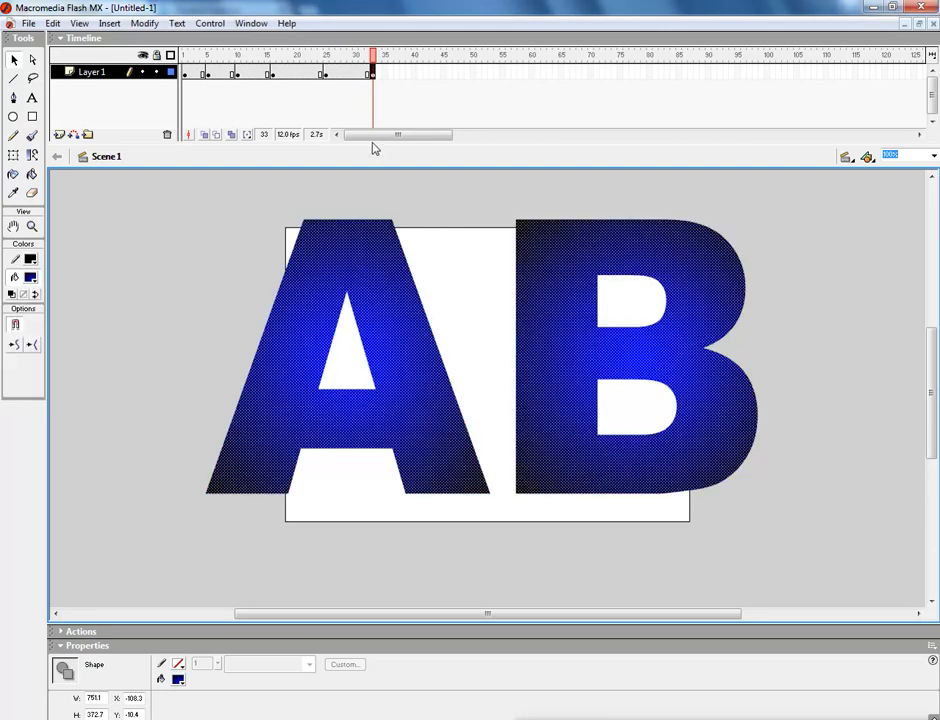
Insert a keyframe at frame 44 and fill both letters with the rainbow linear gradient
{"action": "left_click", "coordinate": [437, 73]}
{"action": "key", "text": "F6"}
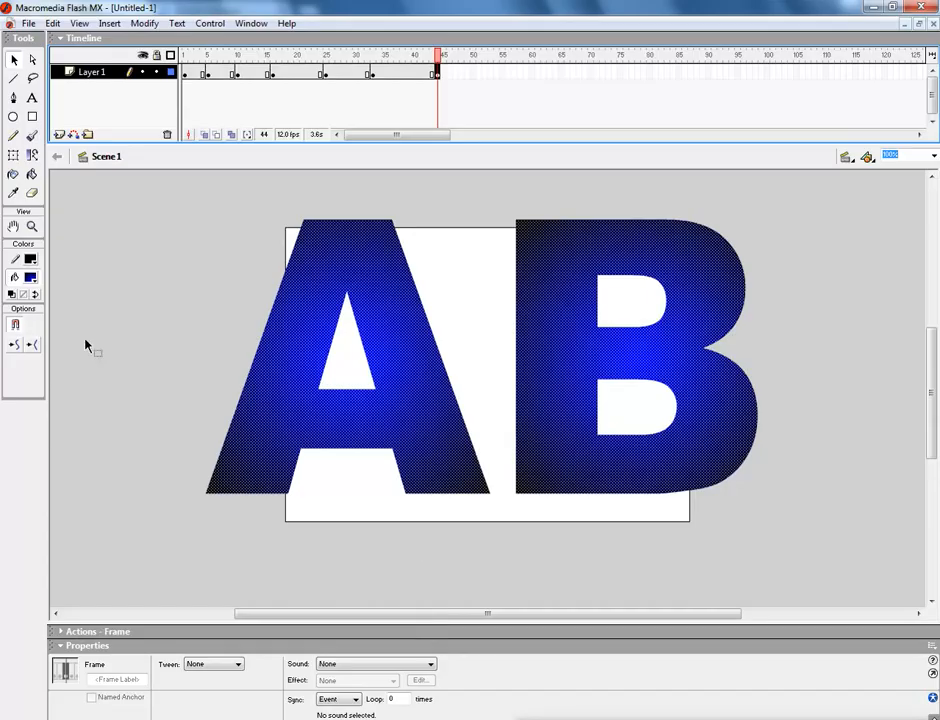
{"action": "left_click", "coordinate": [30, 277]}
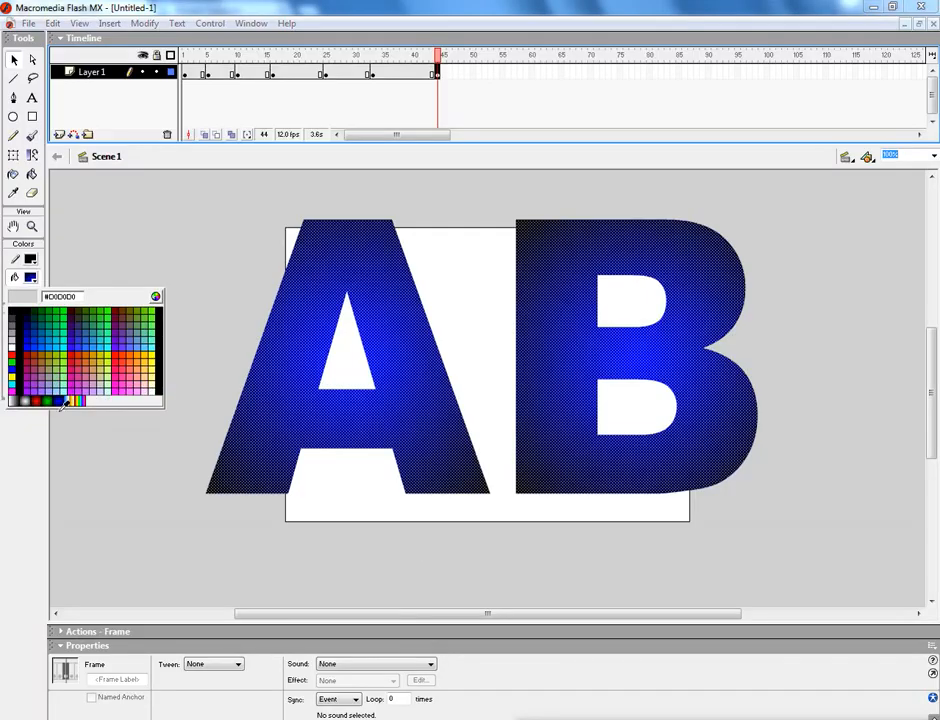
{"action": "left_click", "coordinate": [76, 401]}
Insert a keyframe at frame 57 and fill only the letter A with the green-to-black radial gradient
{"action": "left_click", "coordinate": [513, 80]}
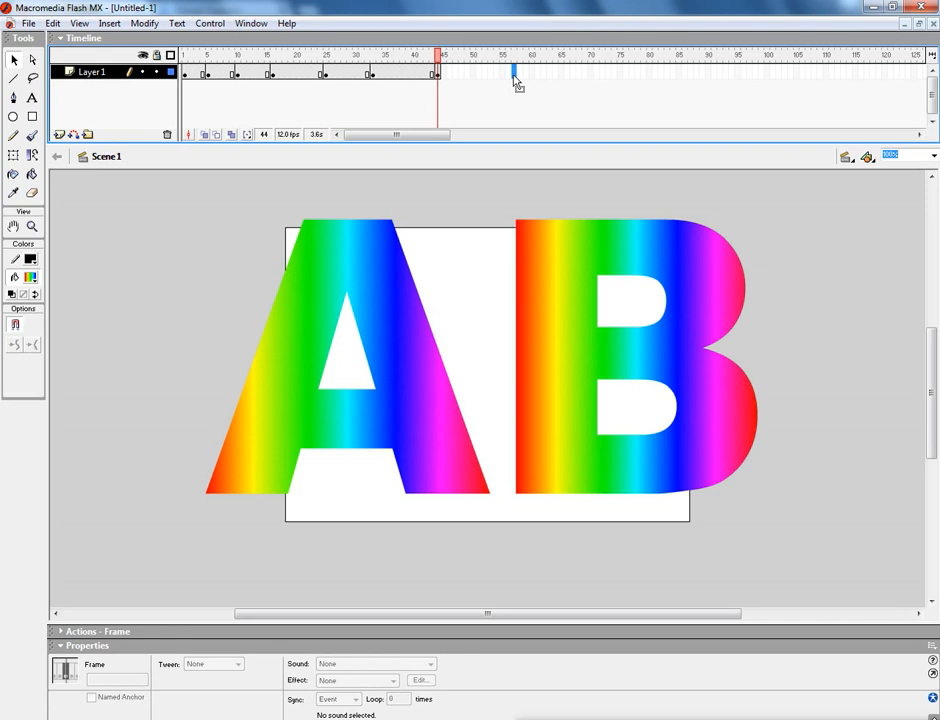
{"action": "key", "text": "F6"}
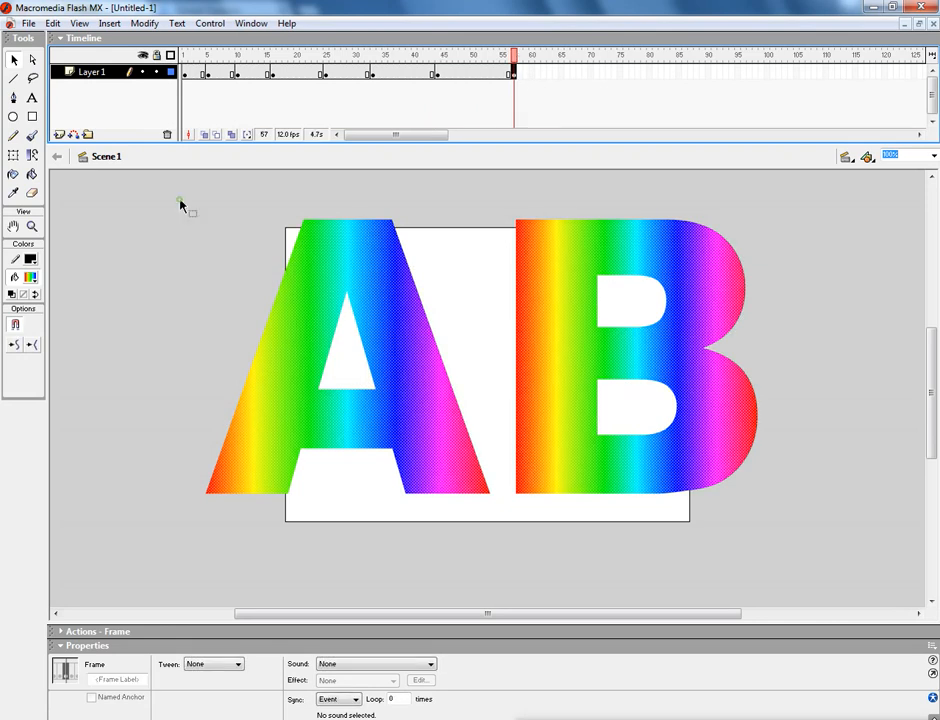
{"action": "left_click_drag", "start_coordinate": [180, 201], "coordinate": [503, 510]}
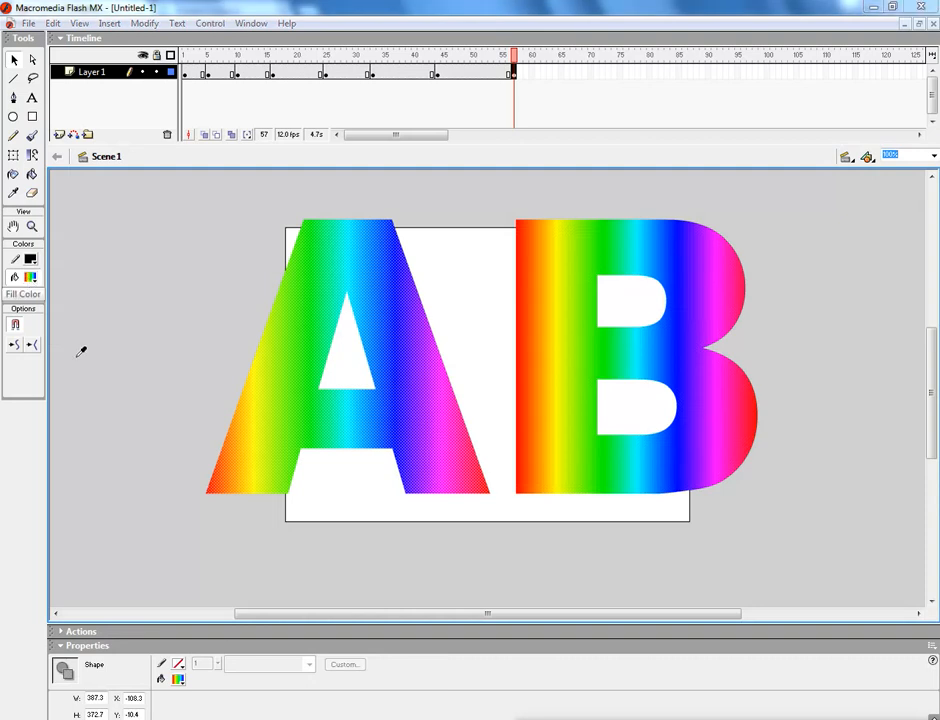
{"action": "left_click", "coordinate": [30, 278]}
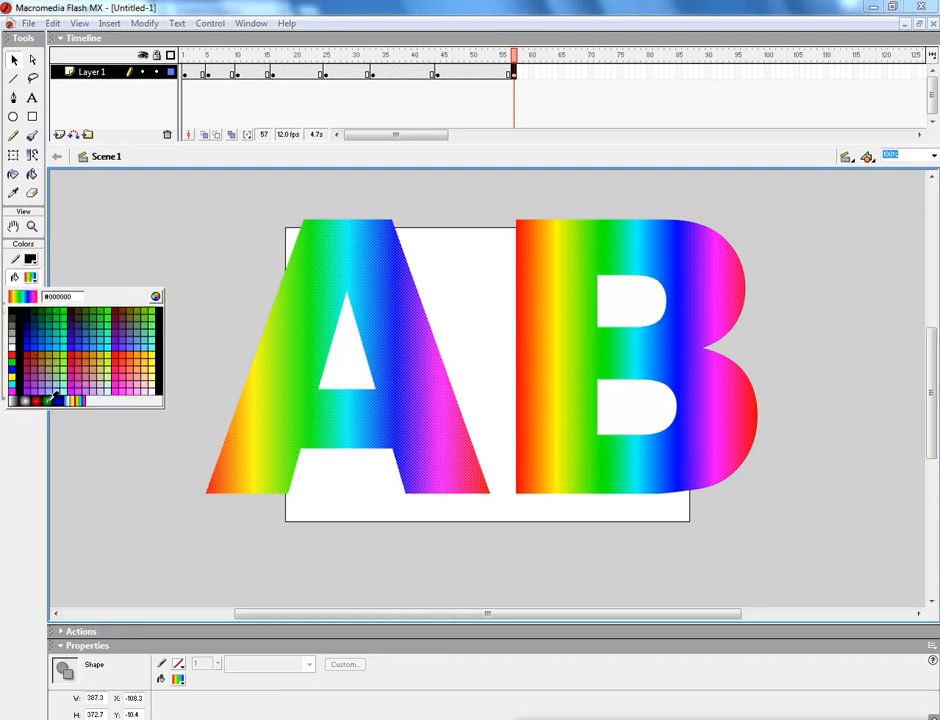
{"action": "left_click", "coordinate": [50, 397]}
Insert a keyframe at frame 67 and fill only the letter B with the red-to-black radial gradient
{"action": "left_click", "coordinate": [574, 76]}
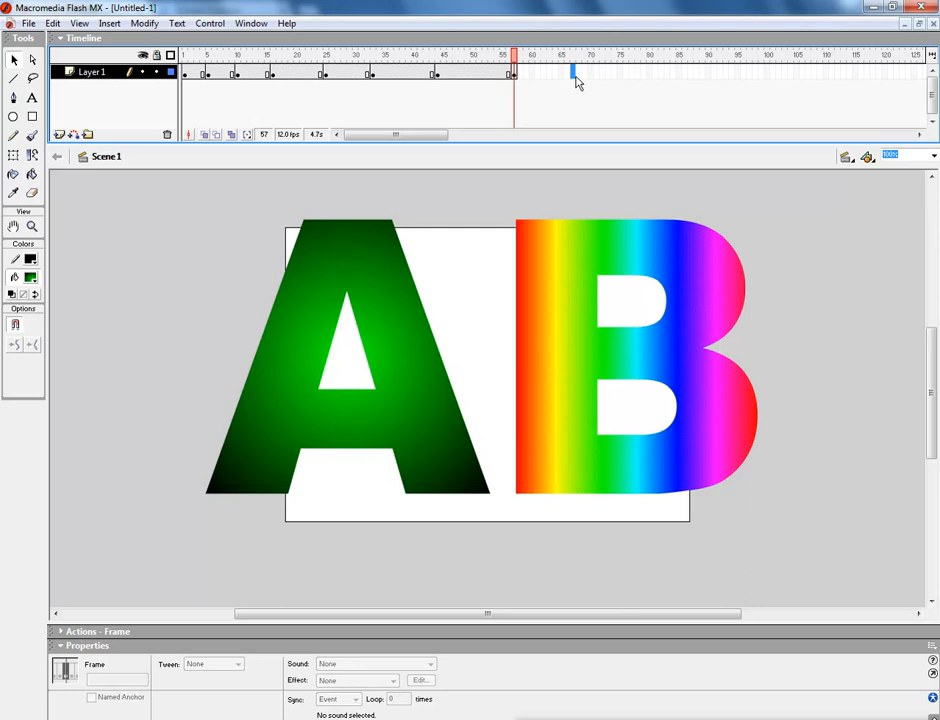
{"action": "key", "text": "F6"}
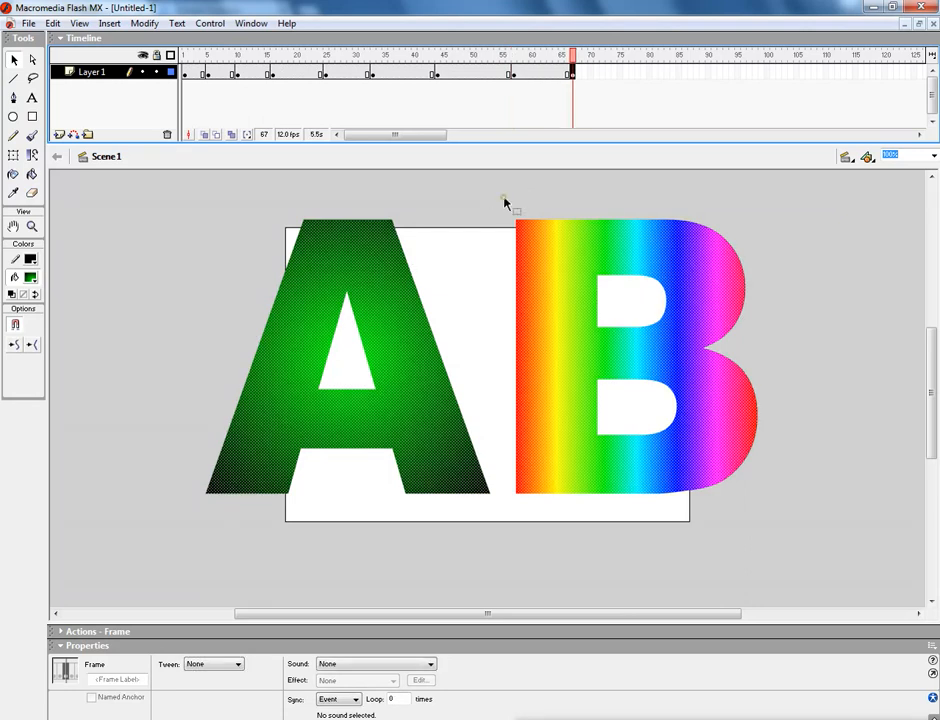
{"action": "left_click", "coordinate": [532, 240]}
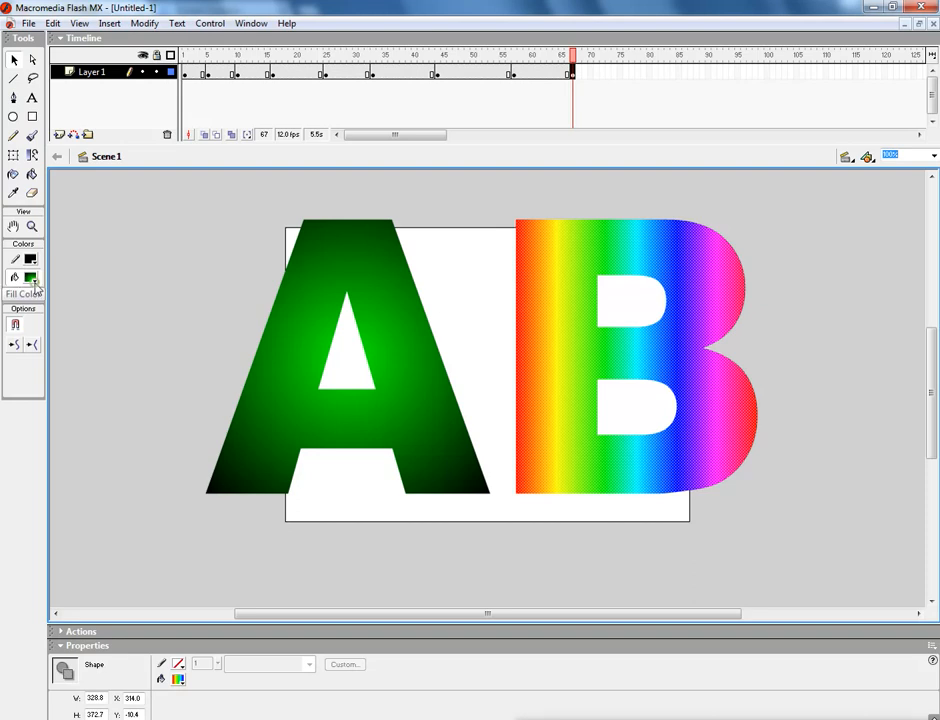
{"action": "left_click", "coordinate": [34, 282]}
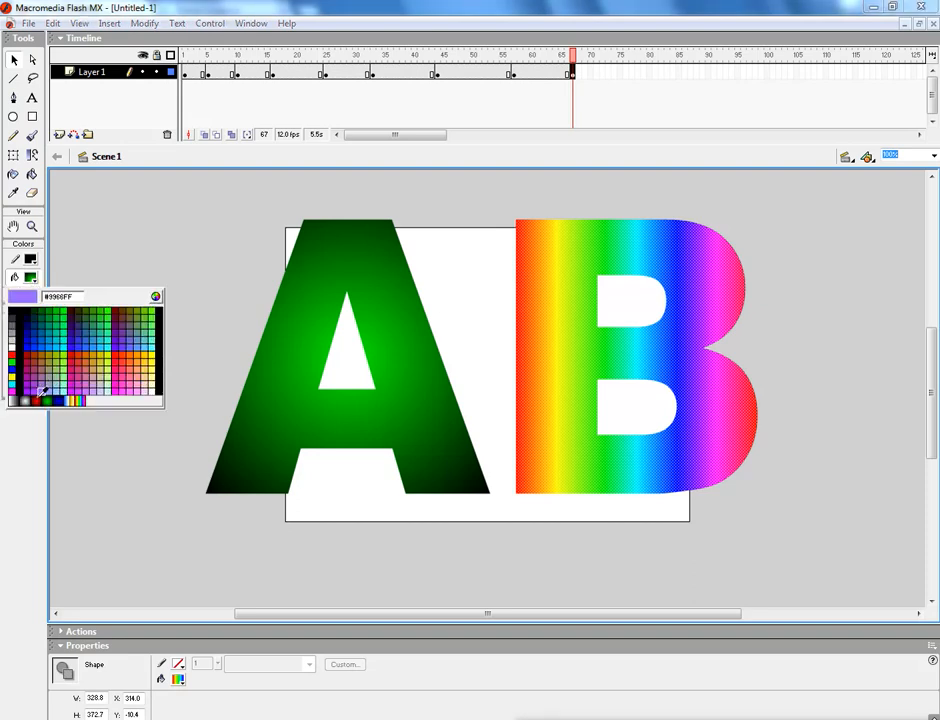
{"action": "left_click", "coordinate": [36, 400]}
Insert a keyframe at frame 83 and fill the letter A with the white-to-black radial gradient
{"action": "left_click", "coordinate": [666, 72]}
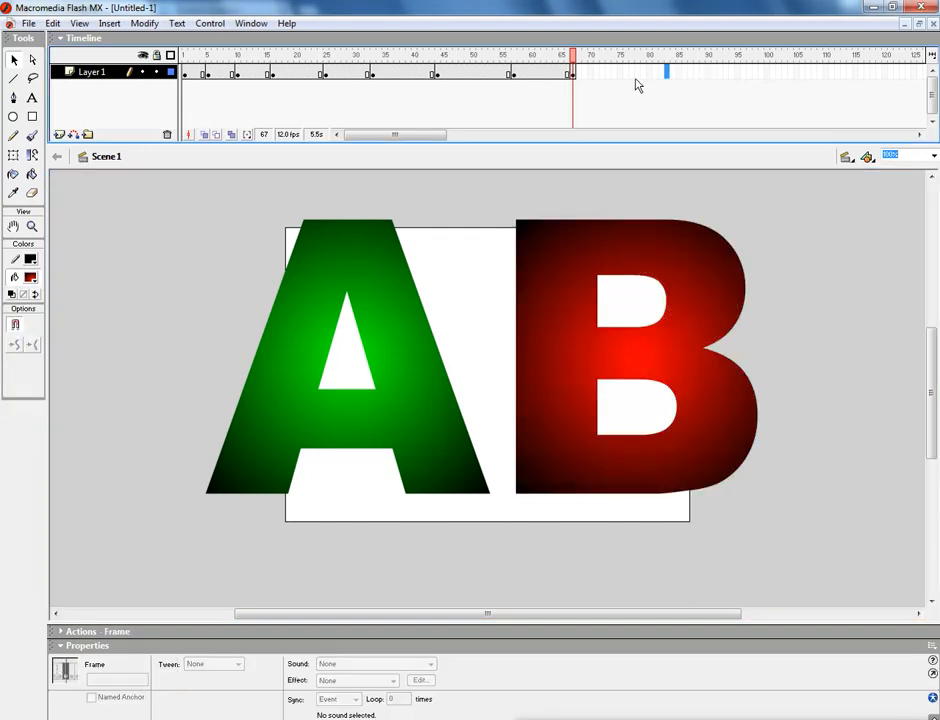
{"action": "key", "text": "F6"}
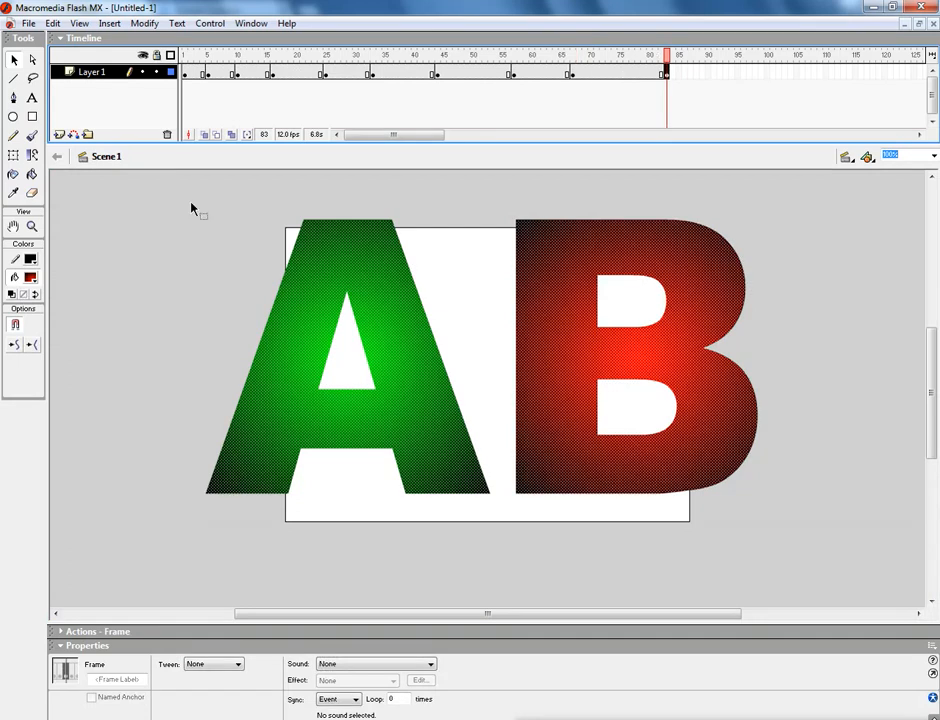
{"action": "left_click", "coordinate": [193, 208]}
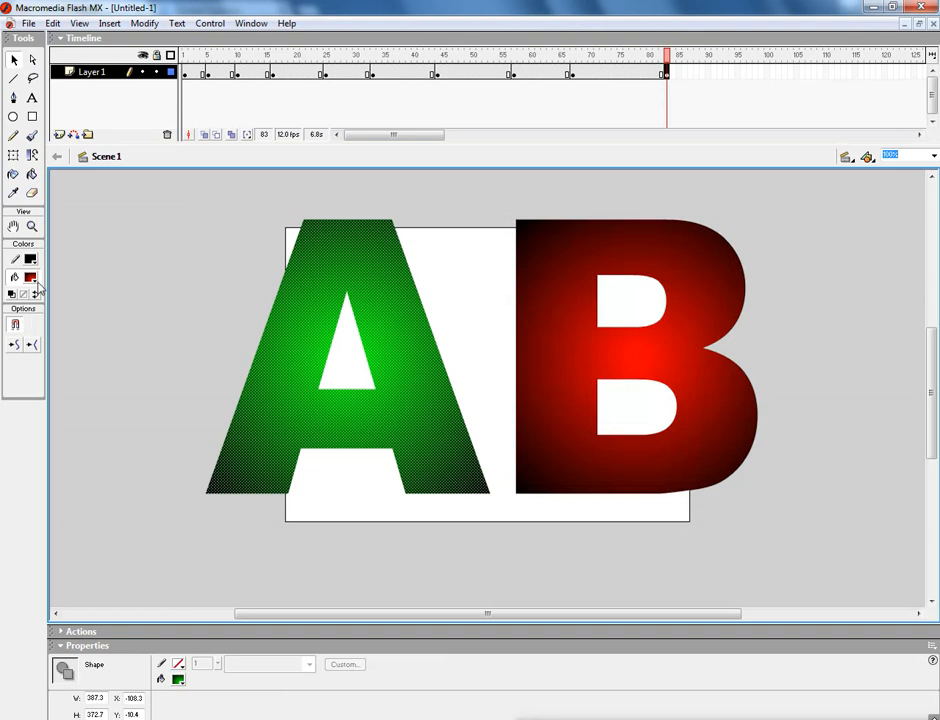
{"action": "left_click", "coordinate": [33, 280]}
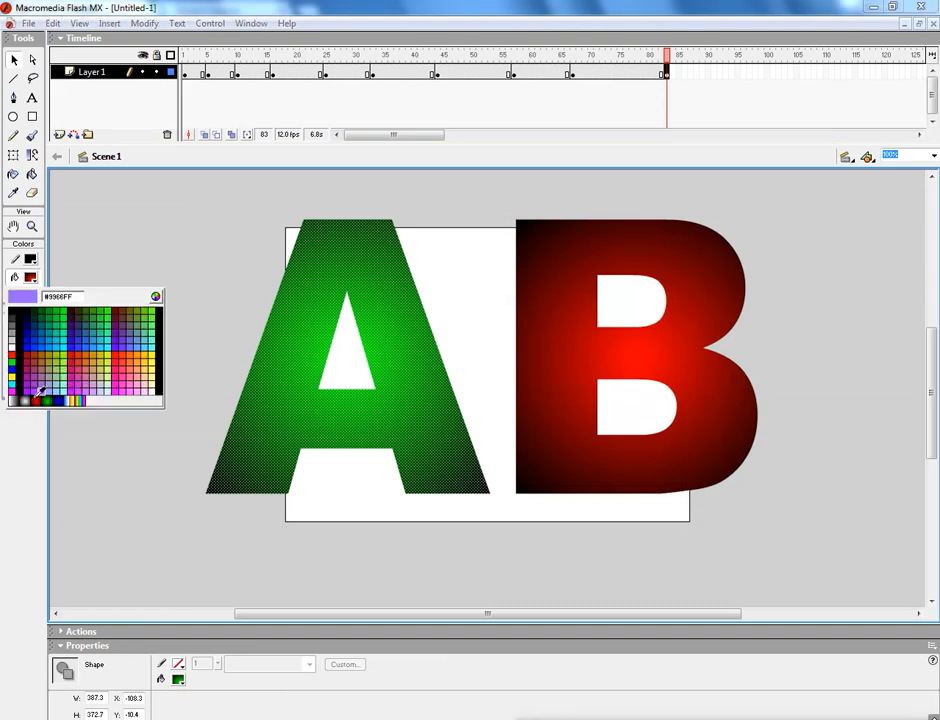
{"action": "left_click", "coordinate": [34, 398]}
Insert a keyframe at frame 100 and fill the upper half of both letters with the blue-to-black radial gradient
{"action": "left_click", "coordinate": [767, 73]}
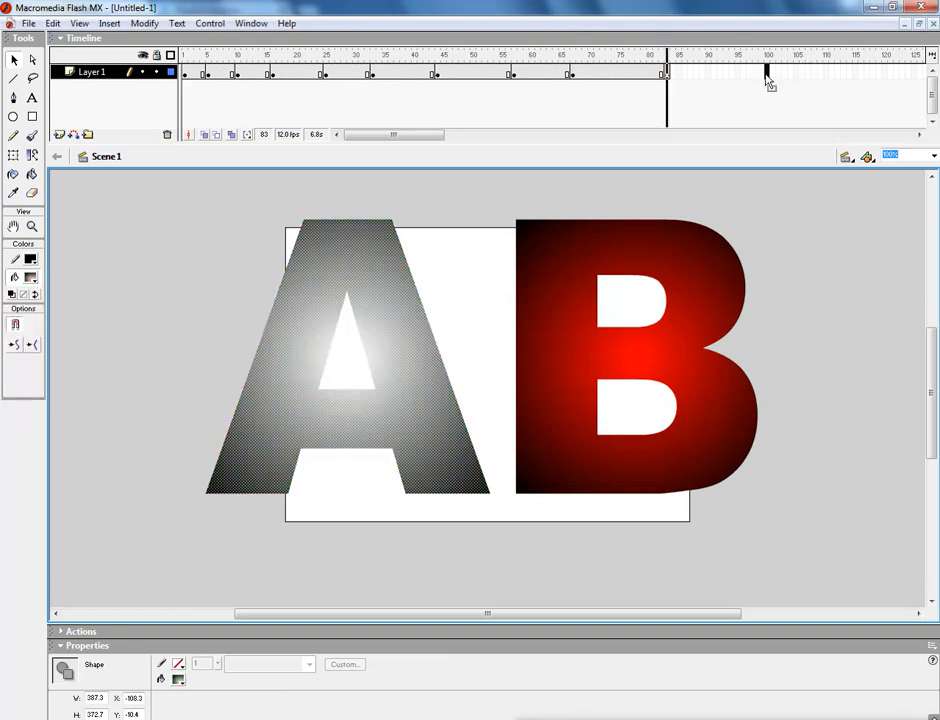
{"action": "key", "text": "F6"}
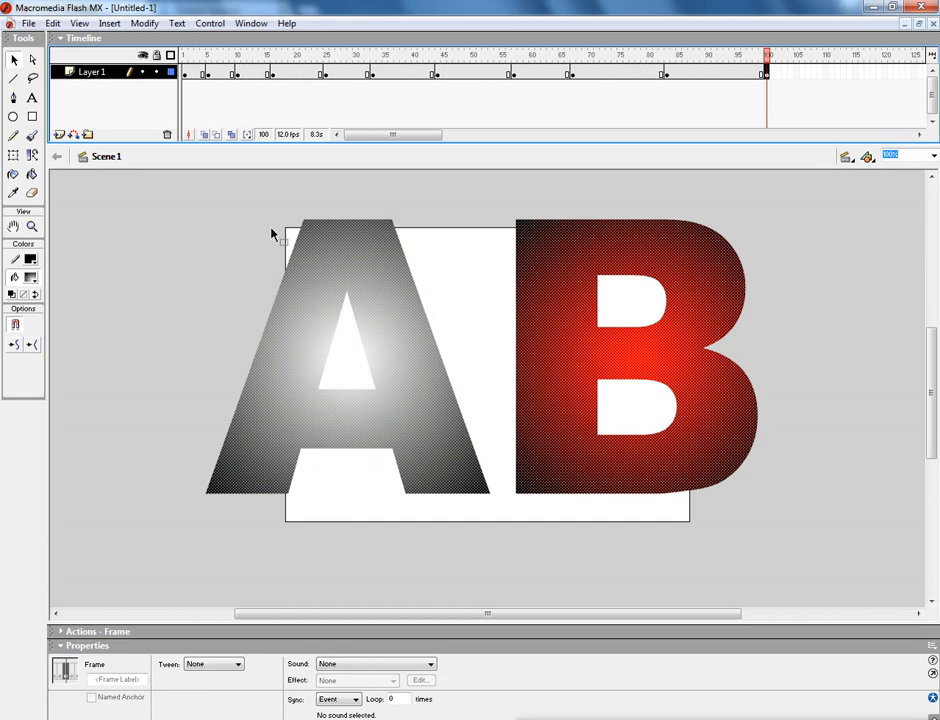
{"action": "left_click_drag", "start_coordinate": [270, 233], "coordinate": [770, 355]}
{"action": "left_click", "coordinate": [30, 277]}
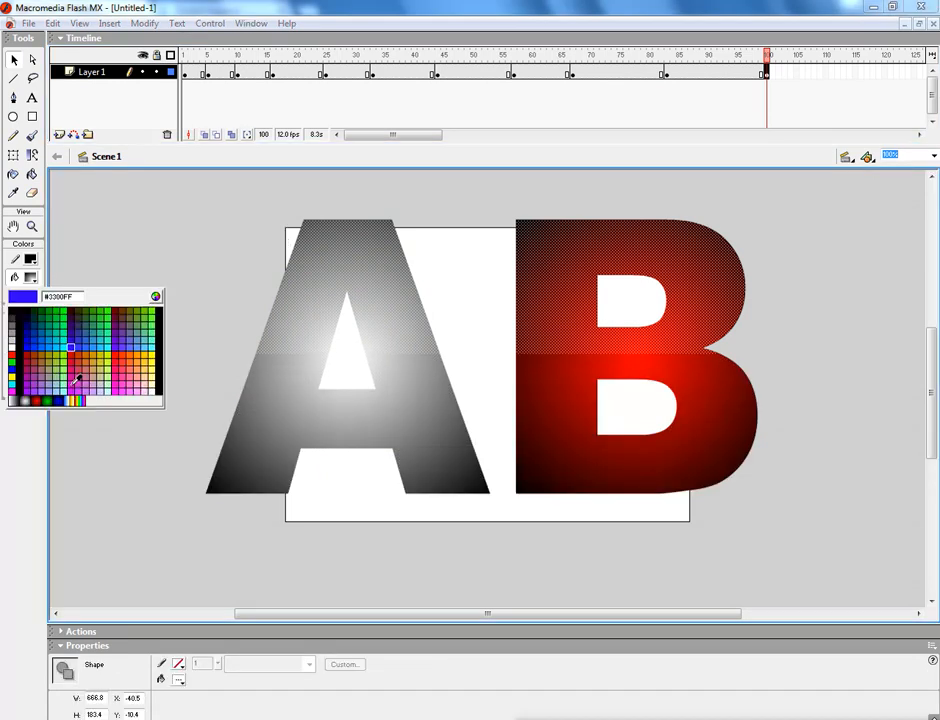
{"action": "left_click", "coordinate": [125, 406]}
Insert a keyframe at frame 113 and fill both letters entirely with the red-to-black radial gradient
{"action": "left_click", "coordinate": [845, 78]}
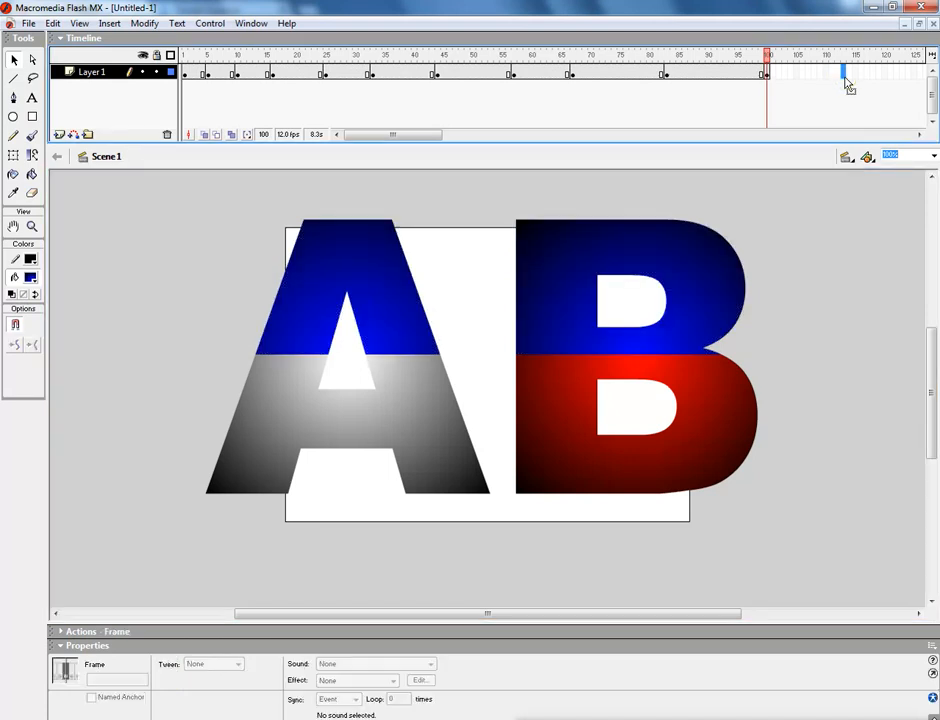
{"action": "key", "text": "F6"}
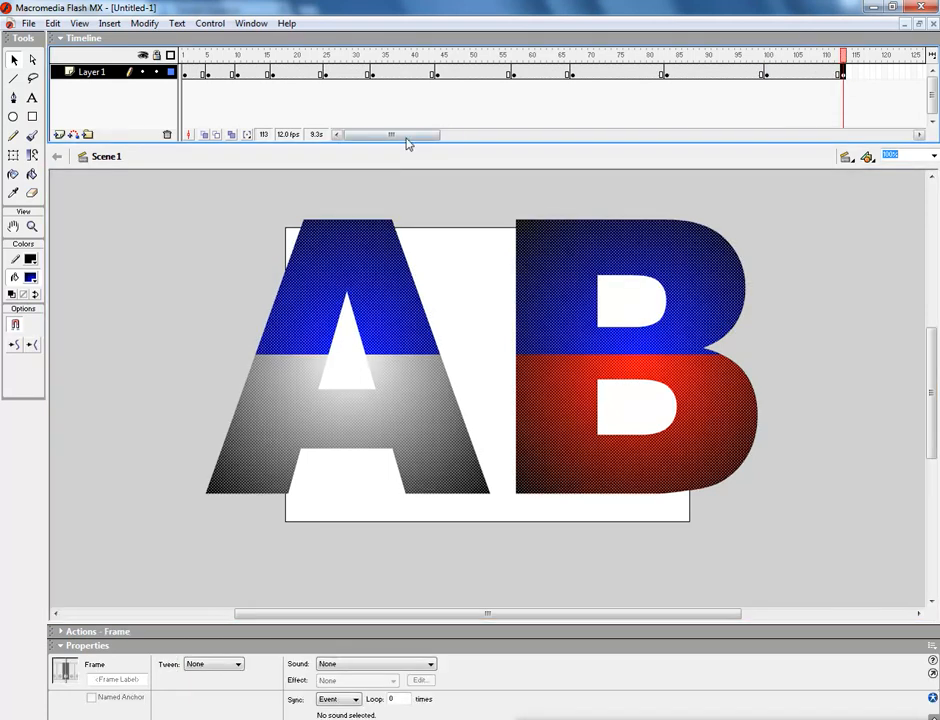
{"action": "left_click_drag", "start_coordinate": [407, 136], "coordinate": [426, 136]}
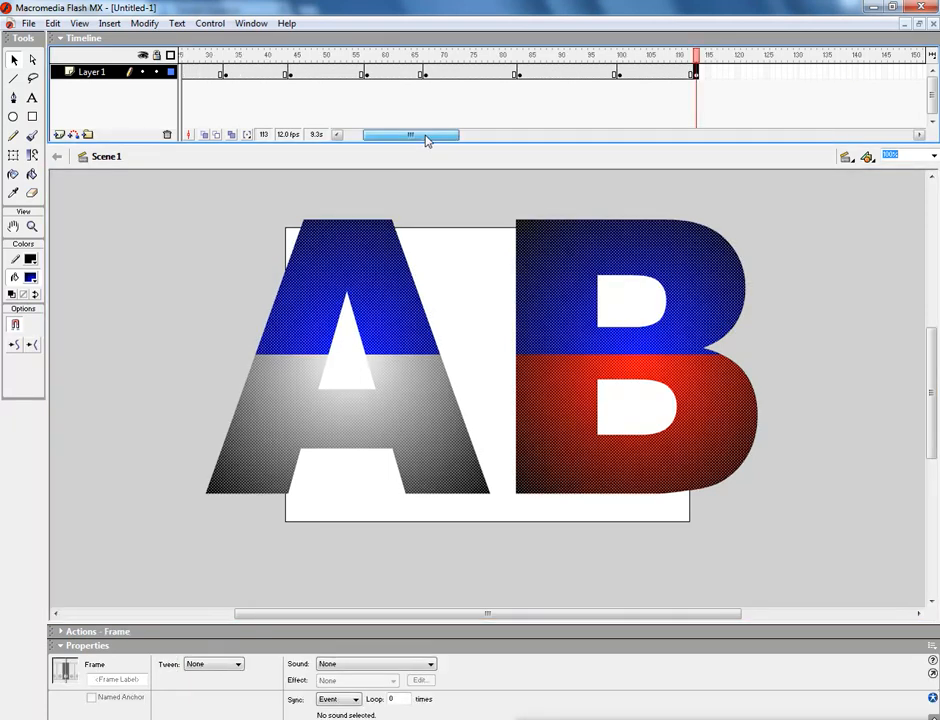
{"action": "left_click", "coordinate": [34, 284]}
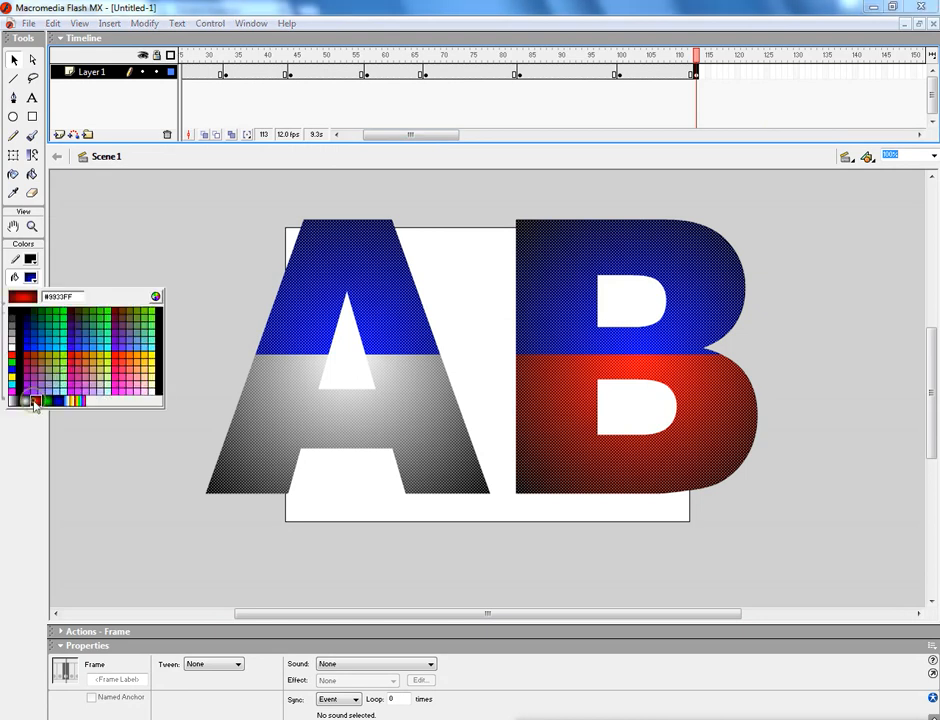
{"action": "left_click", "coordinate": [34, 401]}
Insert a keyframe at frame 133 and fill the inner part of both letters, excluding their outer side strips, with the blue-to-black radial gradient
{"action": "left_click", "coordinate": [815, 74]}
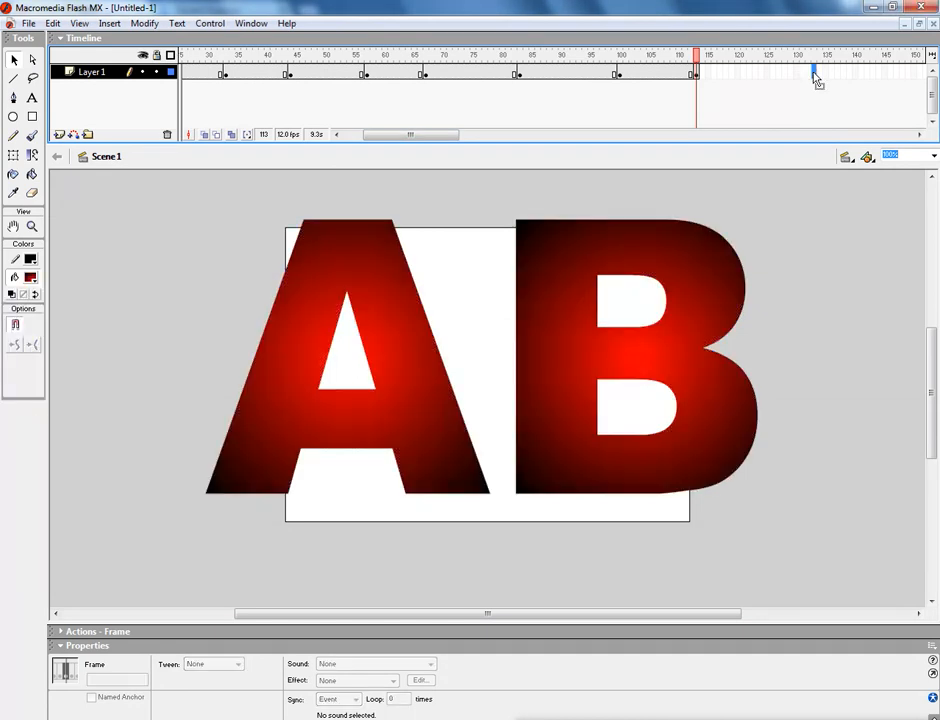
{"action": "key", "text": "F6"}
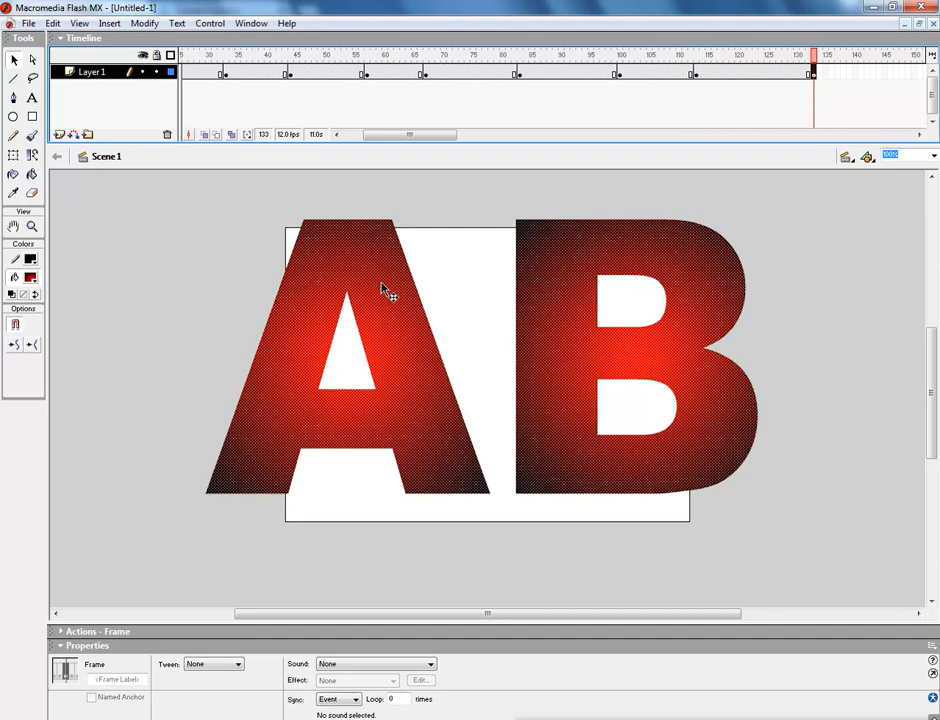
{"action": "left_click", "coordinate": [216, 219]}
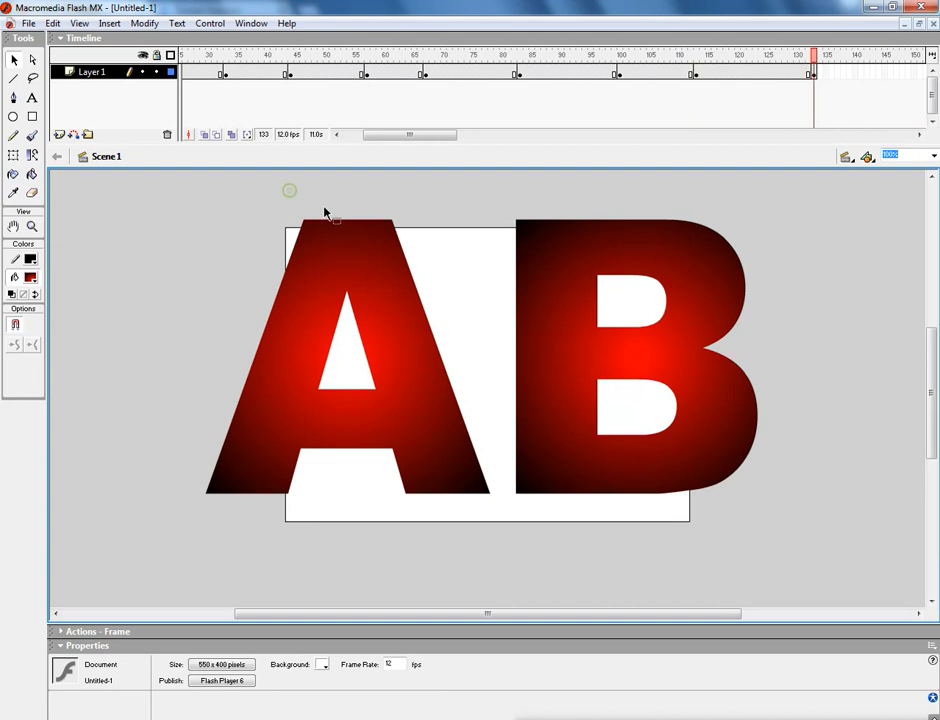
{"action": "left_click_drag", "start_coordinate": [289, 190], "coordinate": [842, 436]}
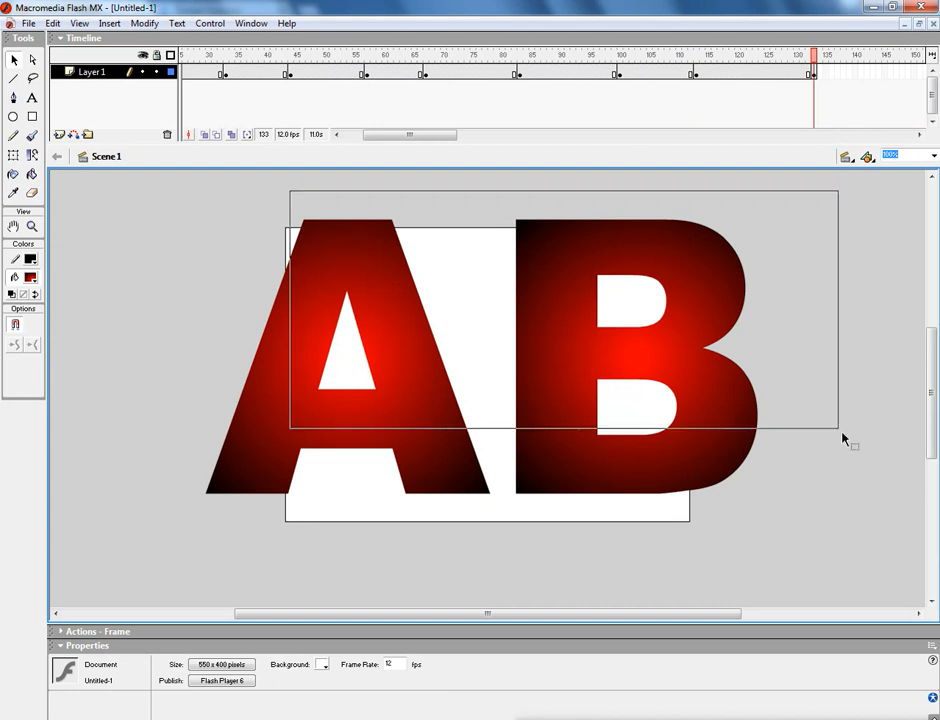
{"action": "left_click_drag", "start_coordinate": [842, 436], "coordinate": [665, 505]}
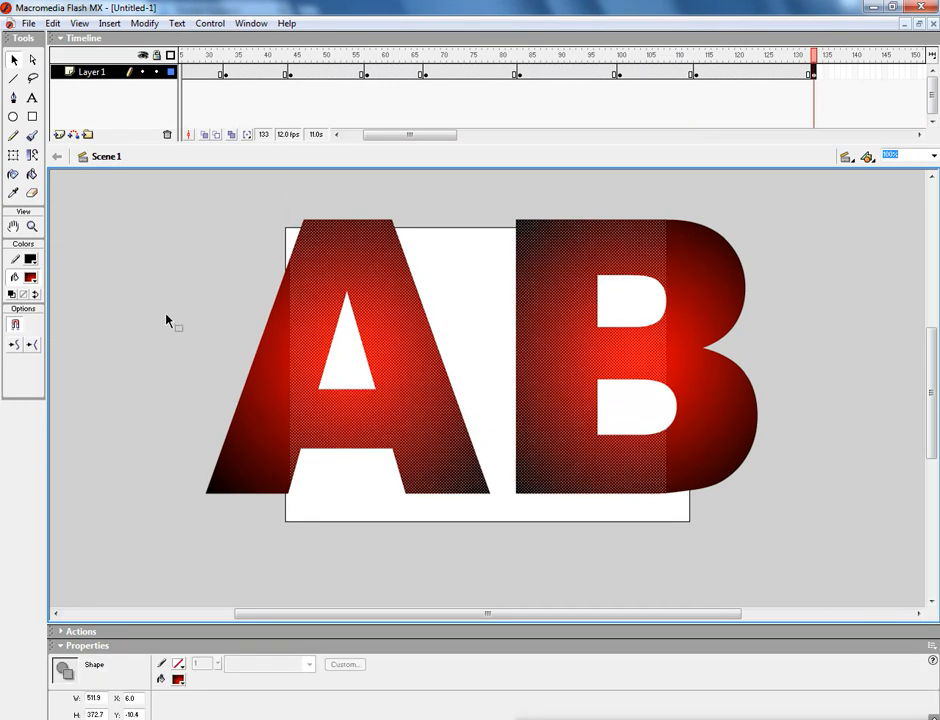
{"action": "left_click", "coordinate": [33, 282]}
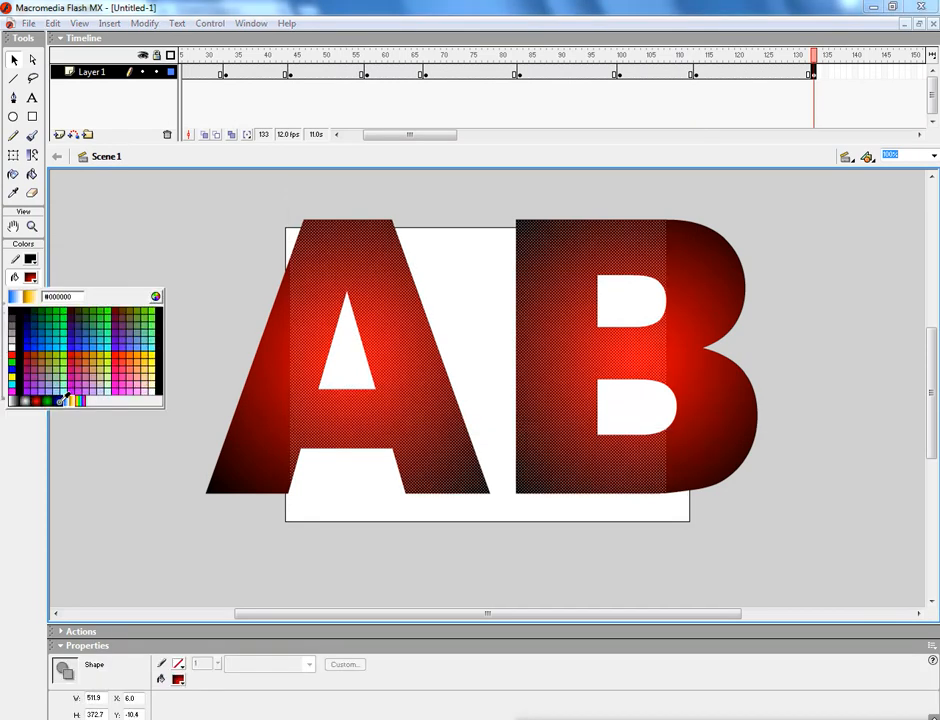
{"action": "left_click", "coordinate": [67, 399]}
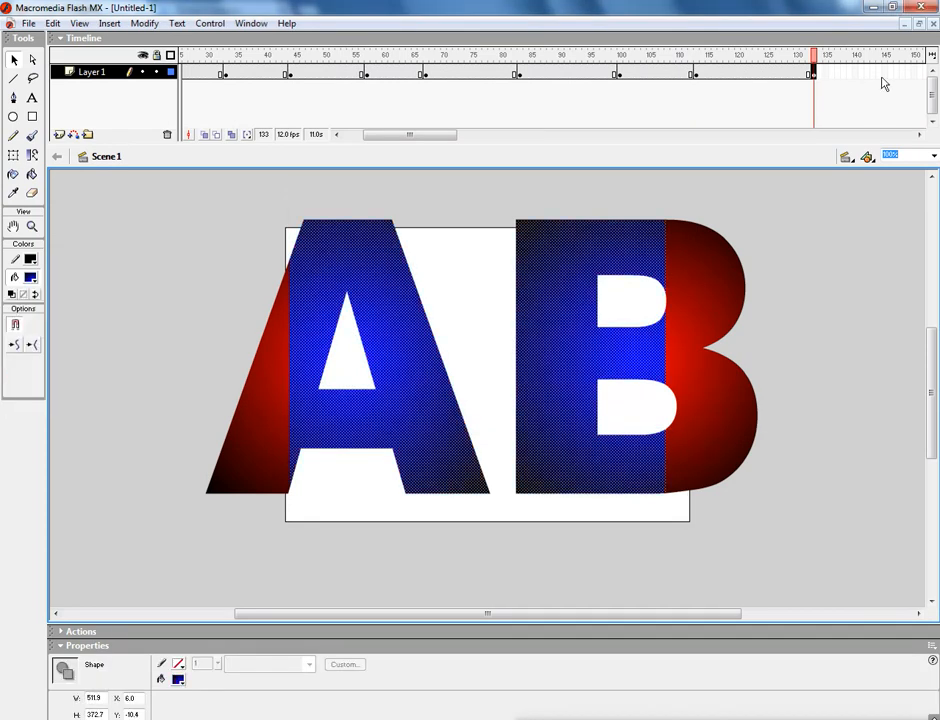
Insert a keyframe at frame 144 and fill a horizontal band about 76 px high across both letters' middle with the white-to-black radial gradient
{"action": "left_click", "coordinate": [881, 76]}
{"action": "key", "text": "F6"}
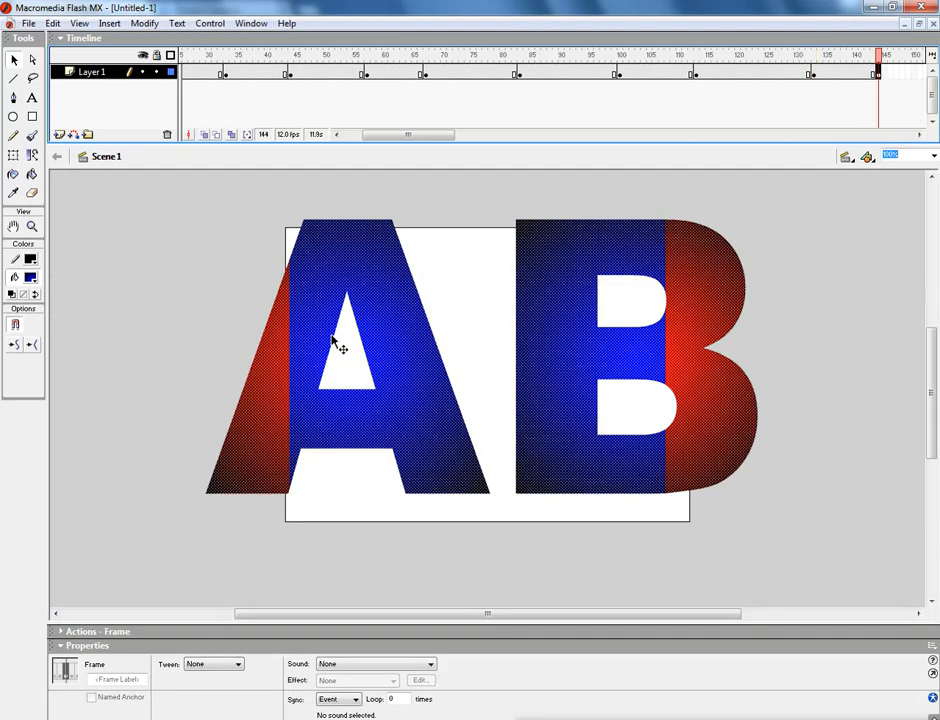
{"action": "left_click", "coordinate": [214, 337]}
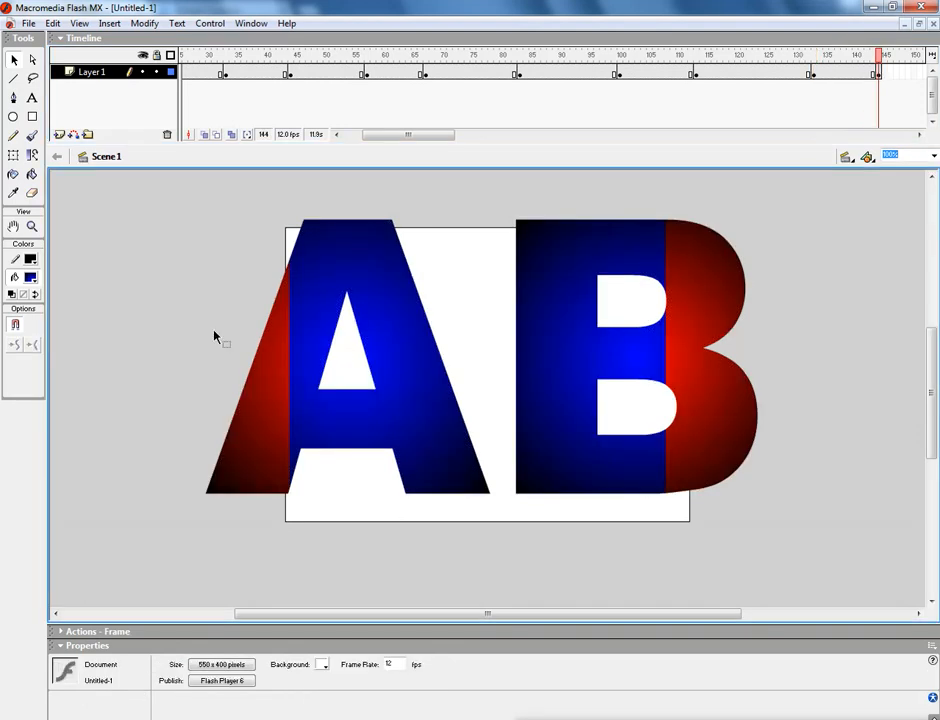
{"action": "left_click_drag", "start_coordinate": [214, 328], "coordinate": [778, 382]}
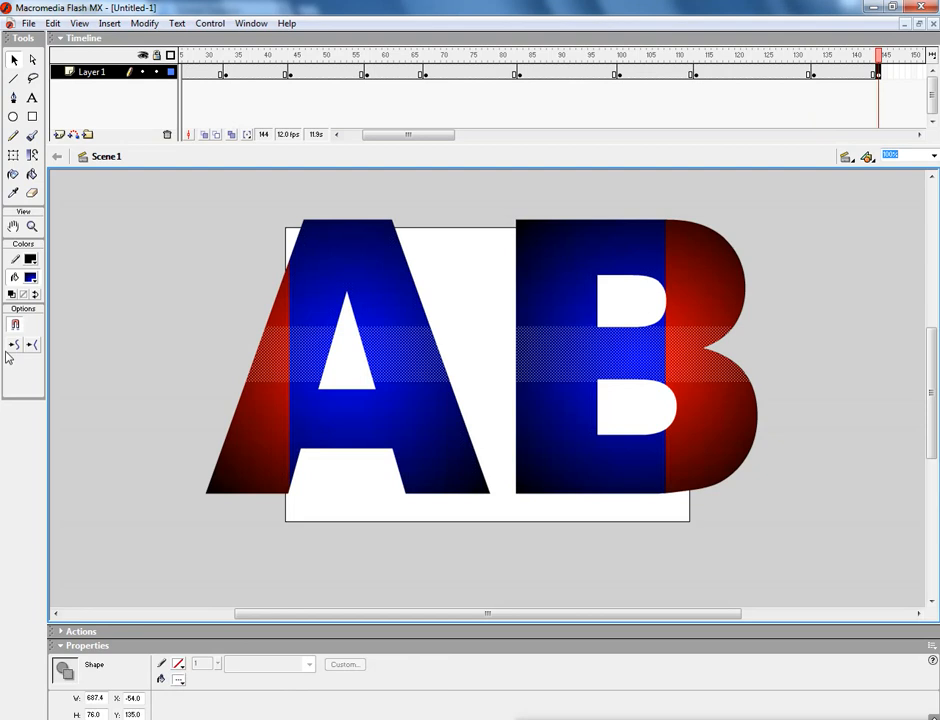
{"action": "left_click", "coordinate": [35, 279]}
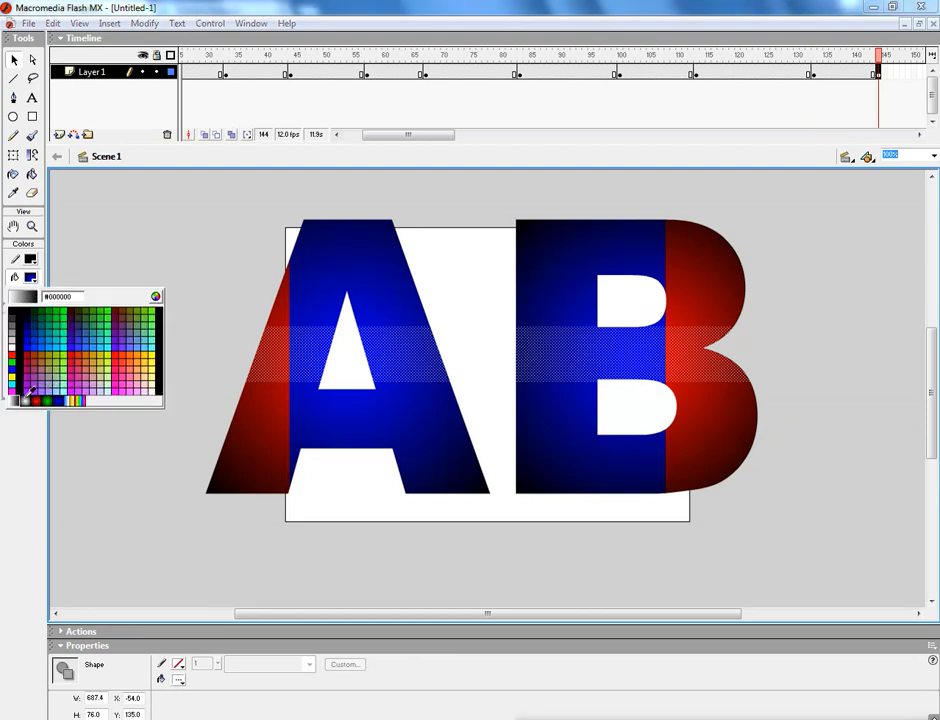
{"action": "left_click", "coordinate": [24, 400]}
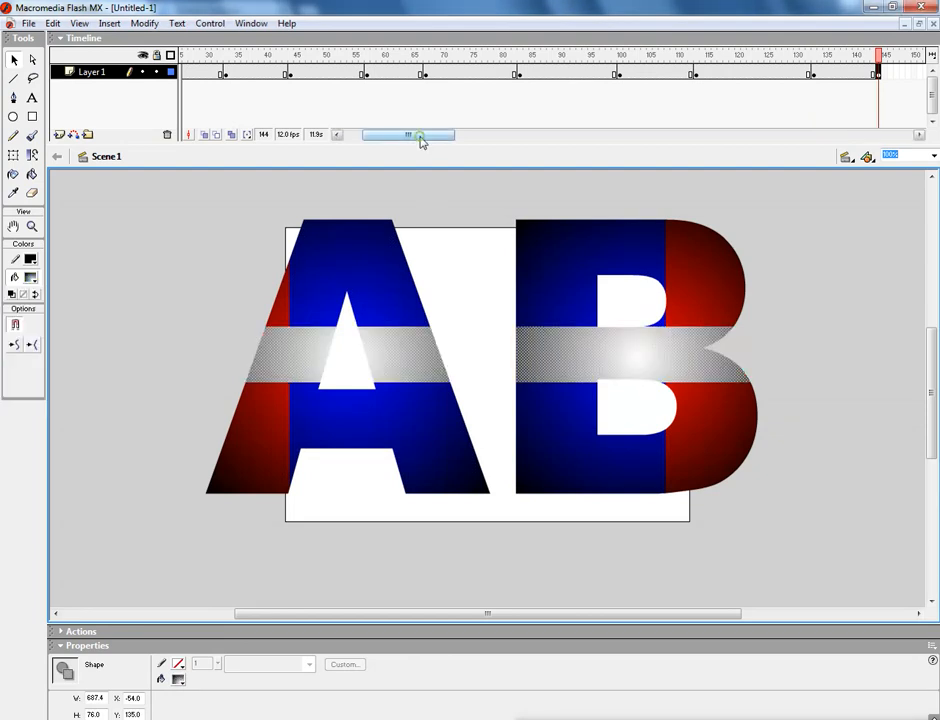
Insert a keyframe at frame 154 of Layer 1
{"action": "left_click_drag", "start_coordinate": [421, 141], "coordinate": [438, 140]}
{"action": "left_click", "coordinate": [791, 75]}
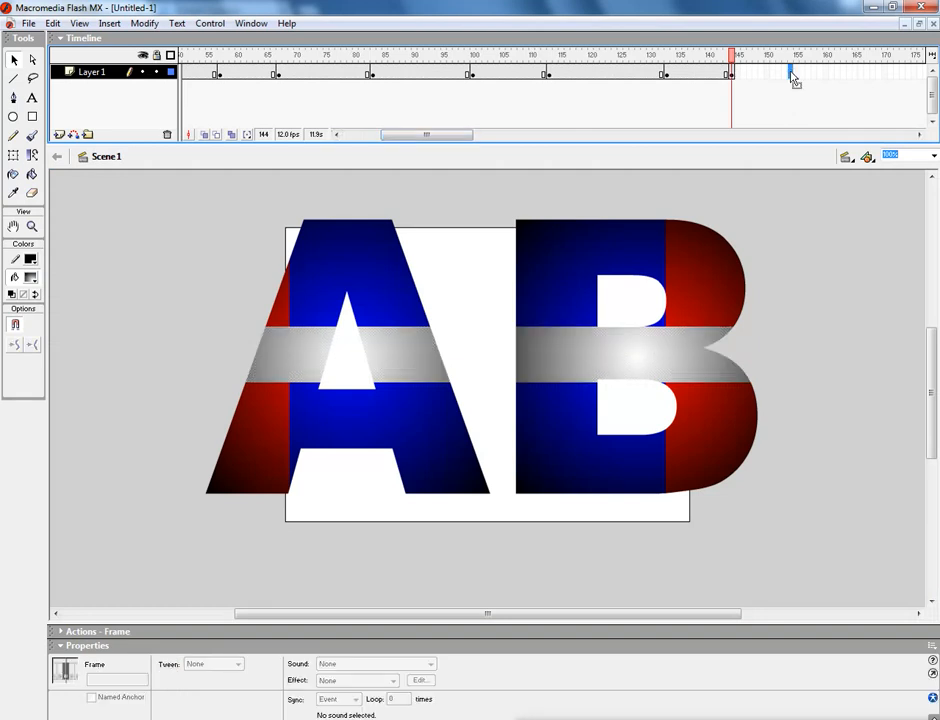
{"action": "key", "text": "F6"}
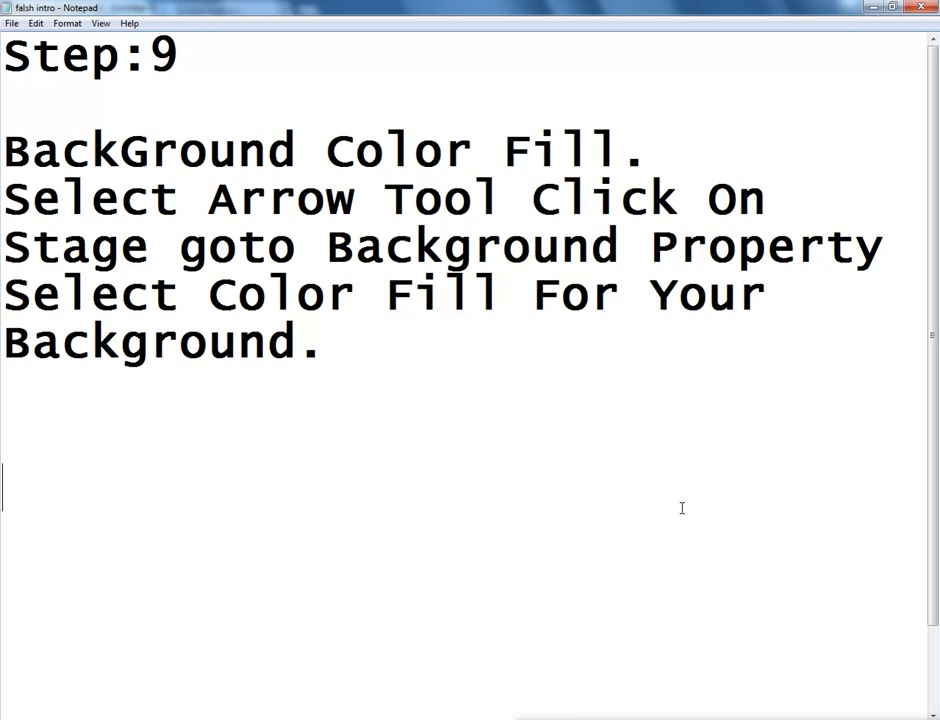
Set the document's background colour to black and test the movie
{"action": "left_click", "coordinate": [681, 503]}
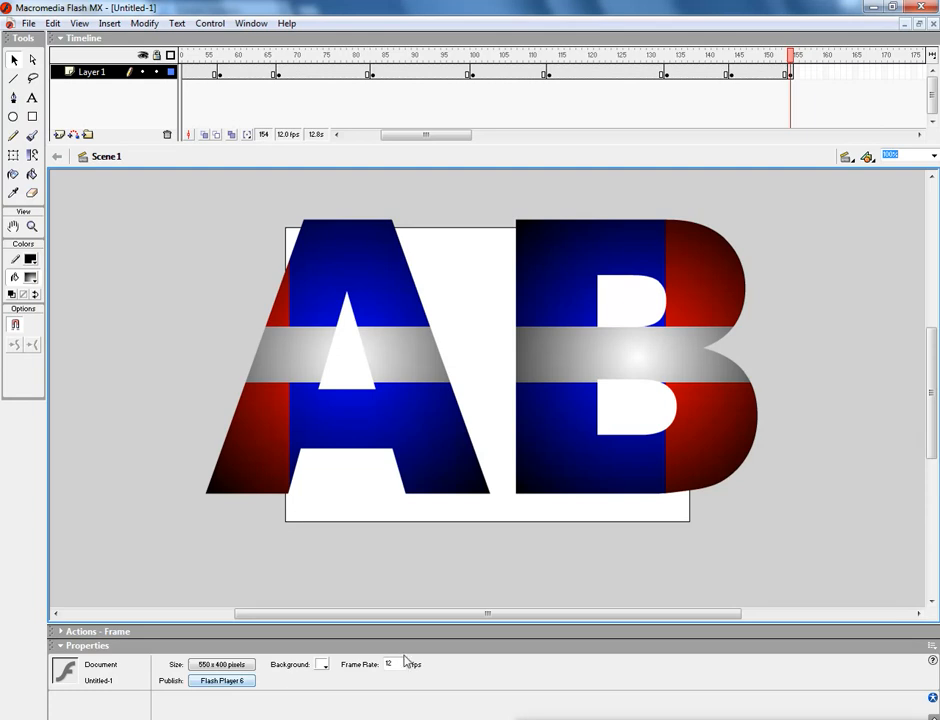
{"action": "left_click", "coordinate": [324, 666]}
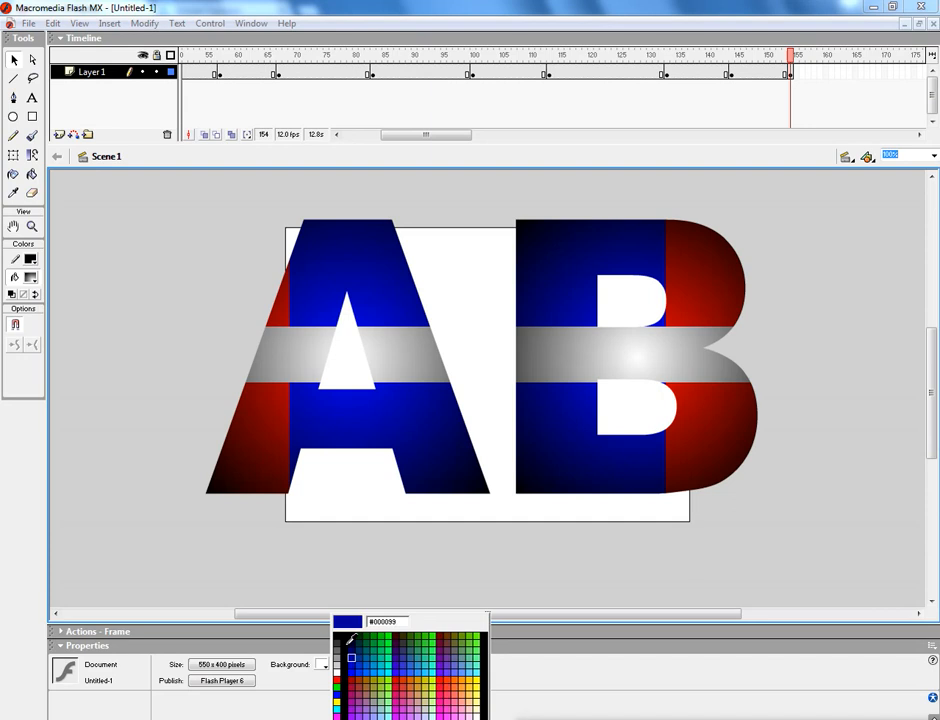
{"action": "left_click", "coordinate": [341, 636]}
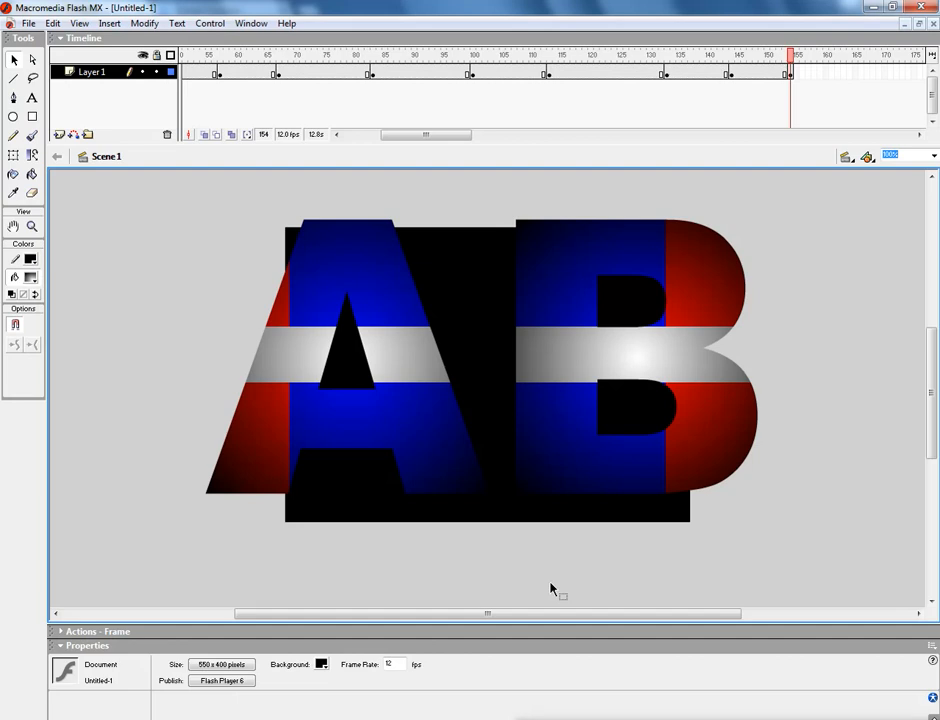
{"action": "key", "text": "ctrl+Return"}
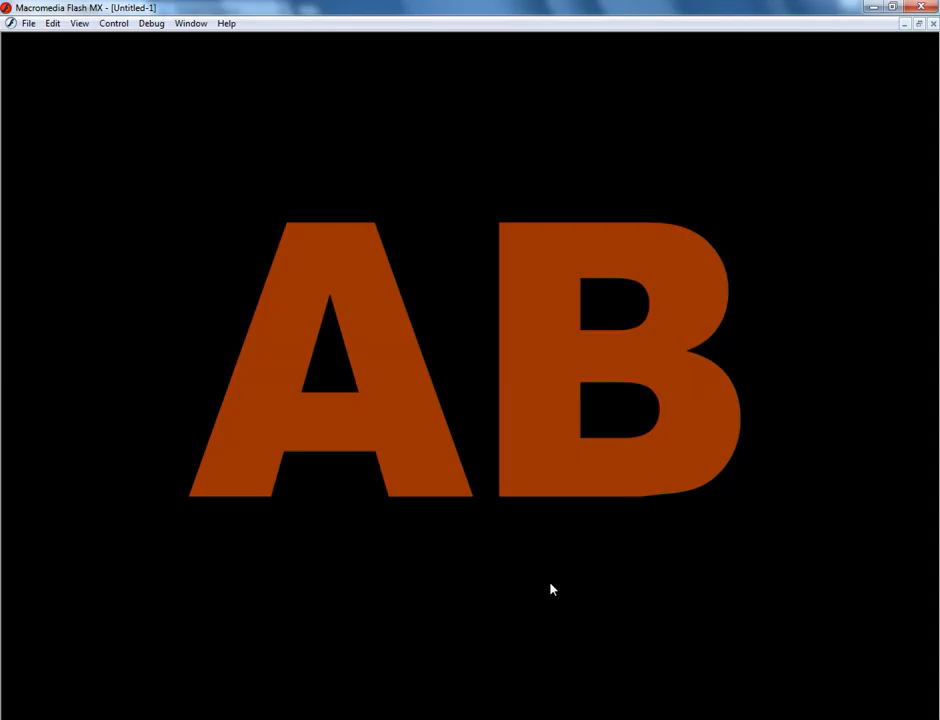